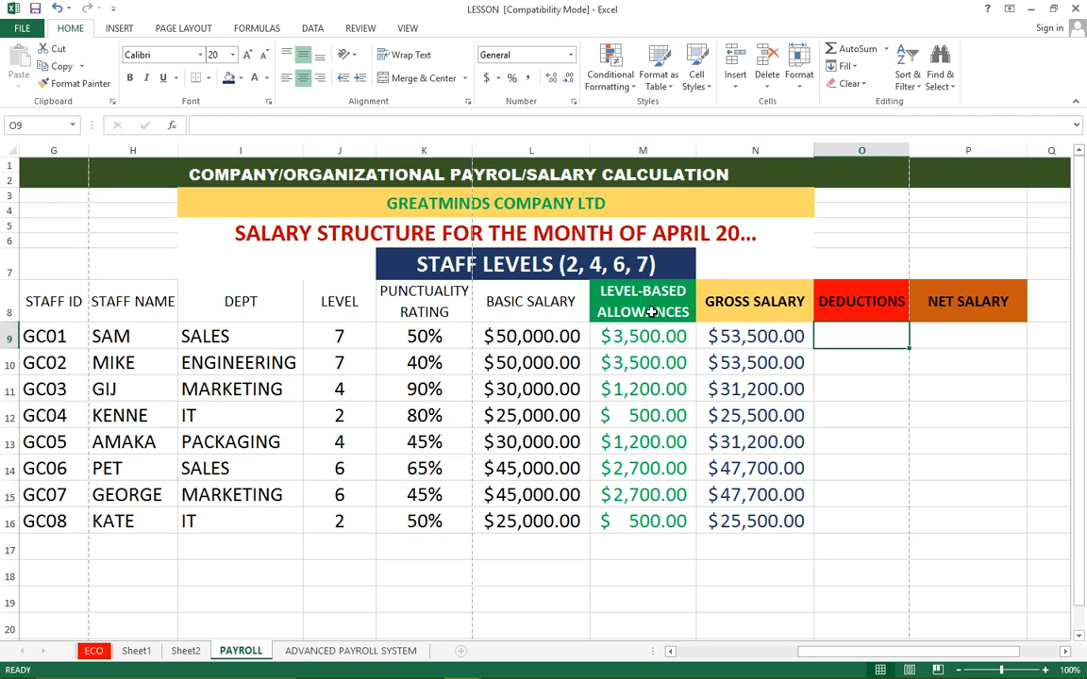
Examine the staff levels, basic salaries, and the formulas behind the level-based allowances and gross salary, plus the empty deductions column
left_click(651, 313)
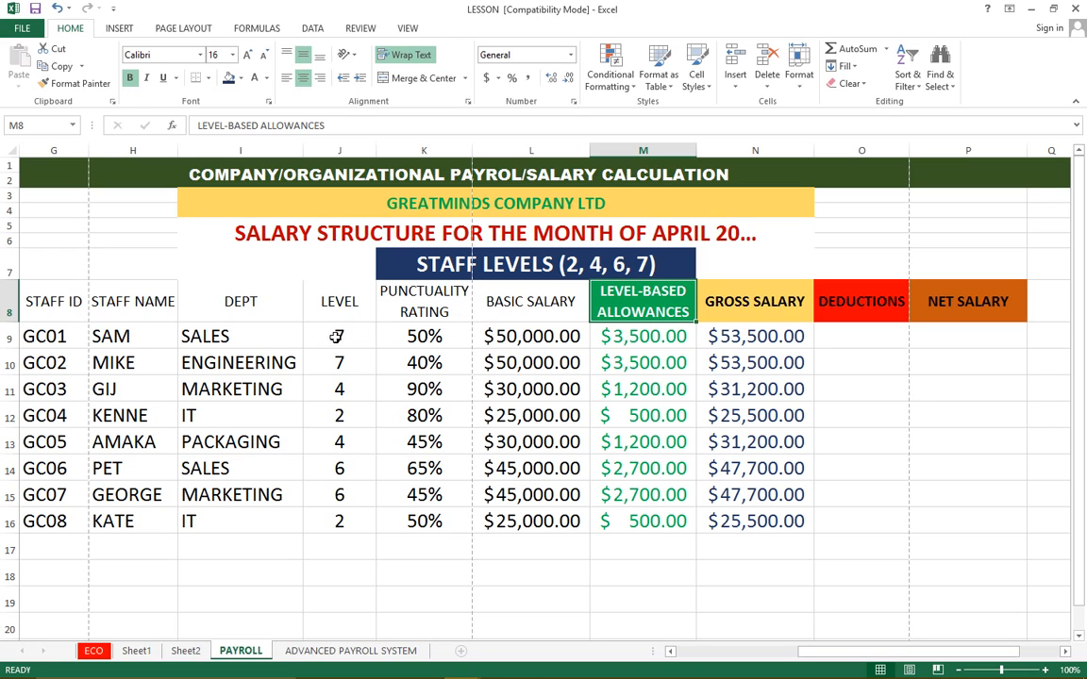
left_click_drag(340, 302, 337, 519)
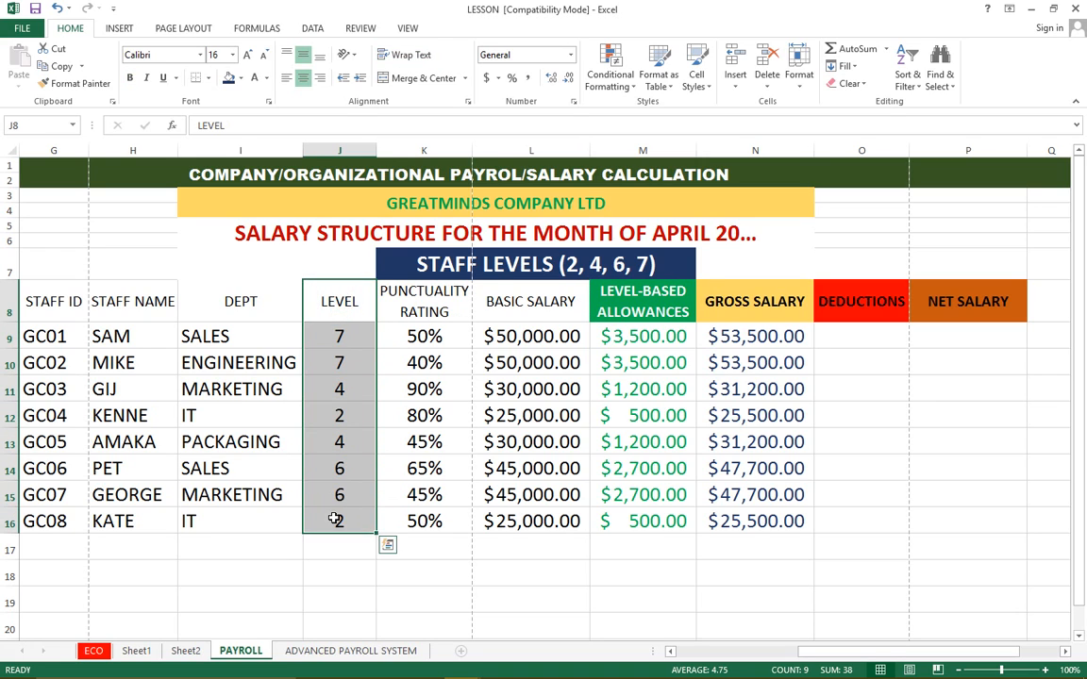
left_click_drag(497, 298, 529, 517)
left_click(628, 338)
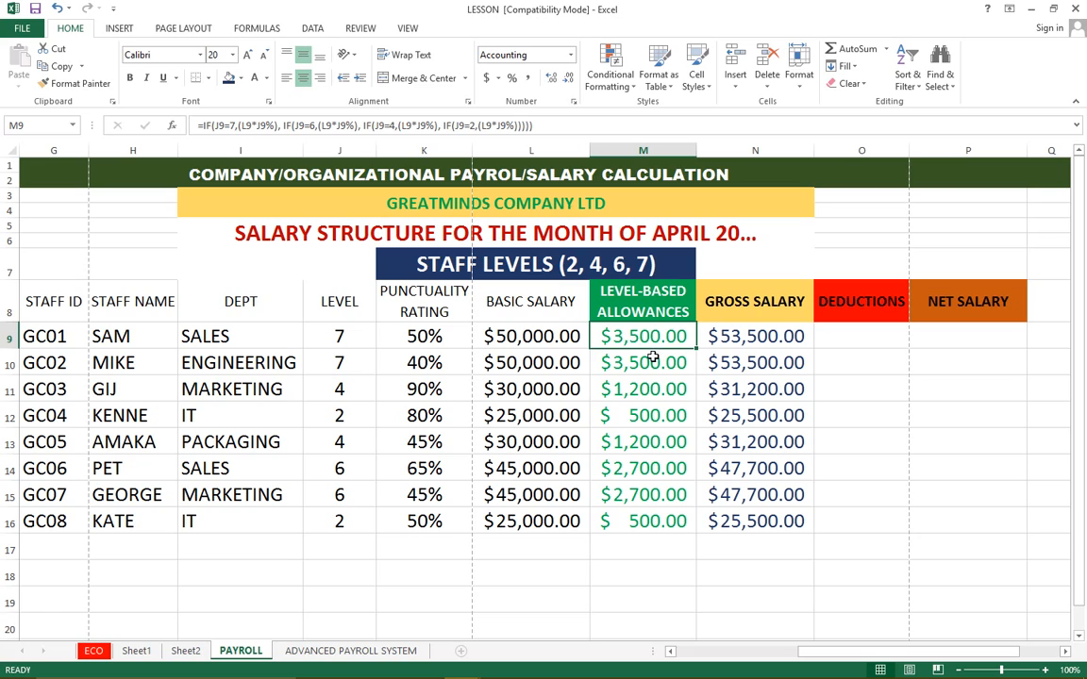
key("Down")
left_click(752, 300)
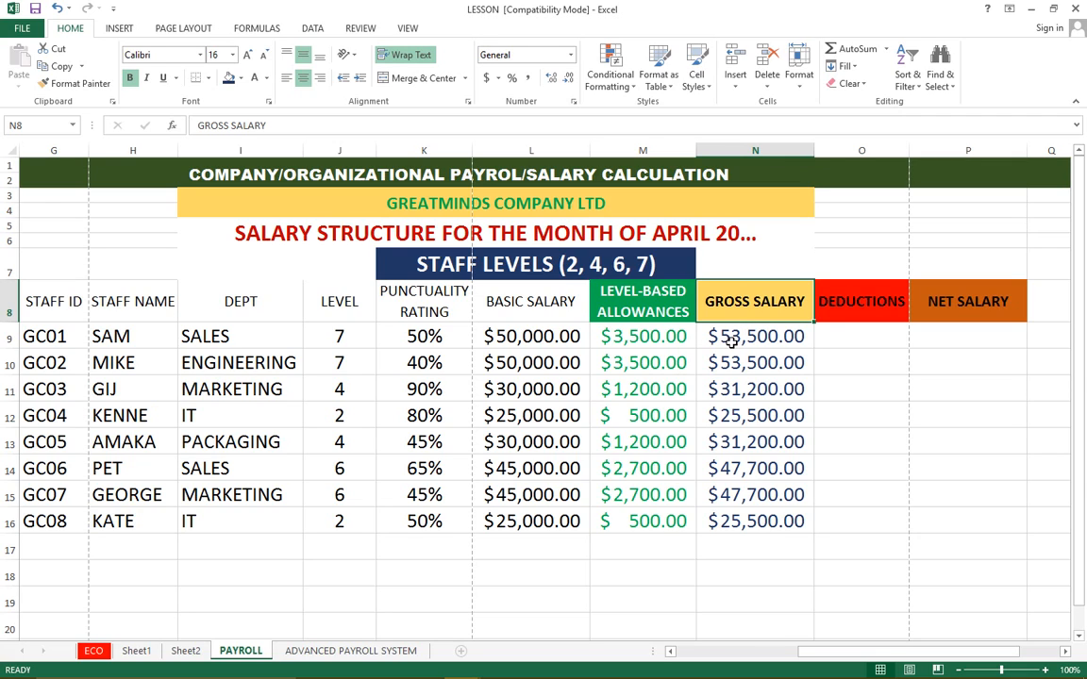
left_click(750, 342)
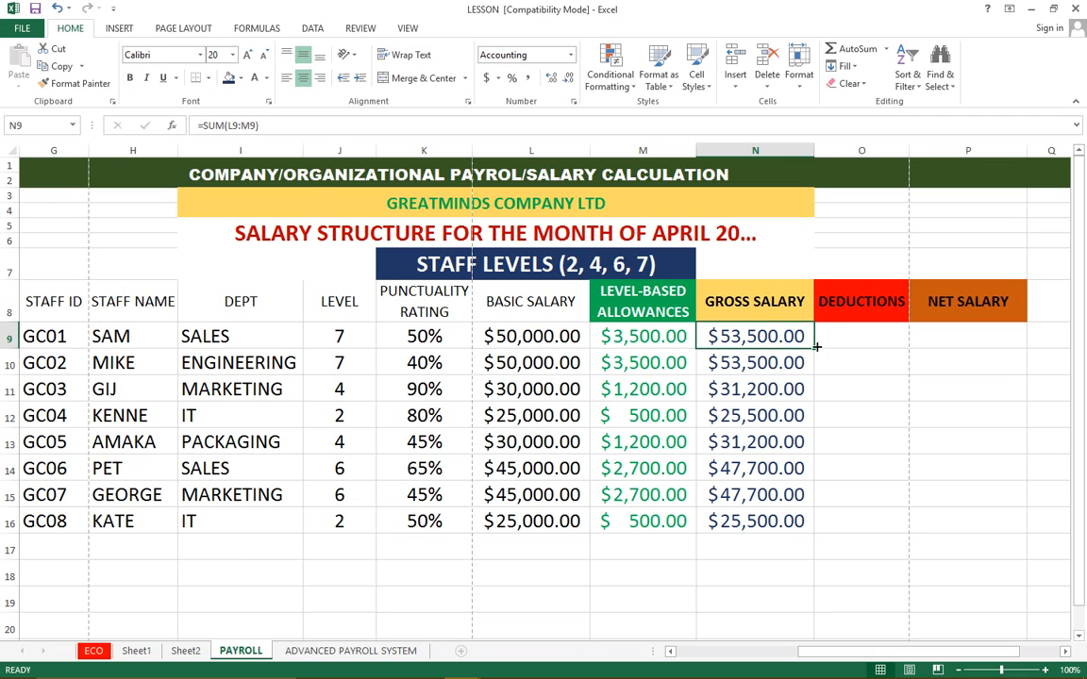
left_click(853, 305)
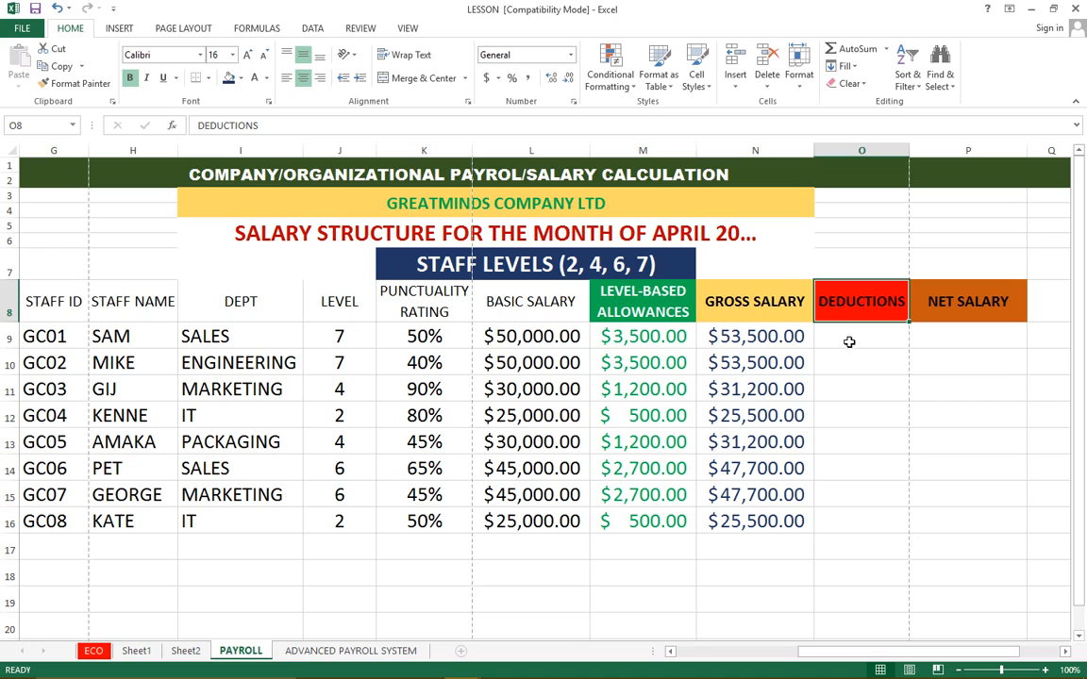
left_click(849, 337)
Review the basic salary and punctuality rating columns as the basis for calculating each staff member's deductions
left_click_drag(514, 336, 510, 509)
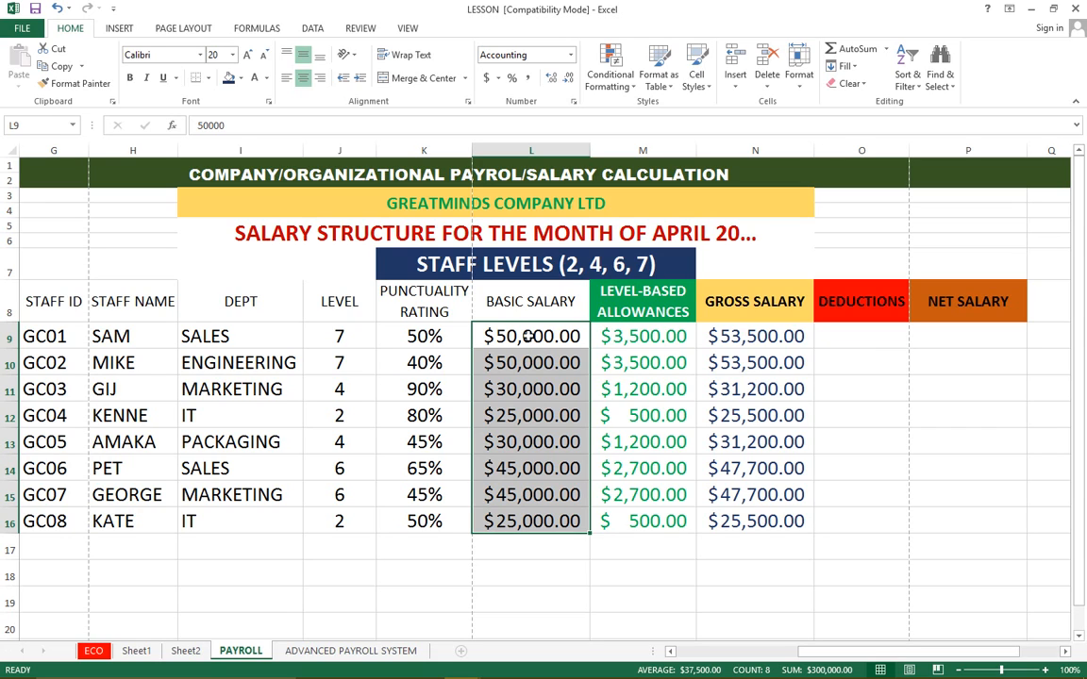
left_click(519, 337)
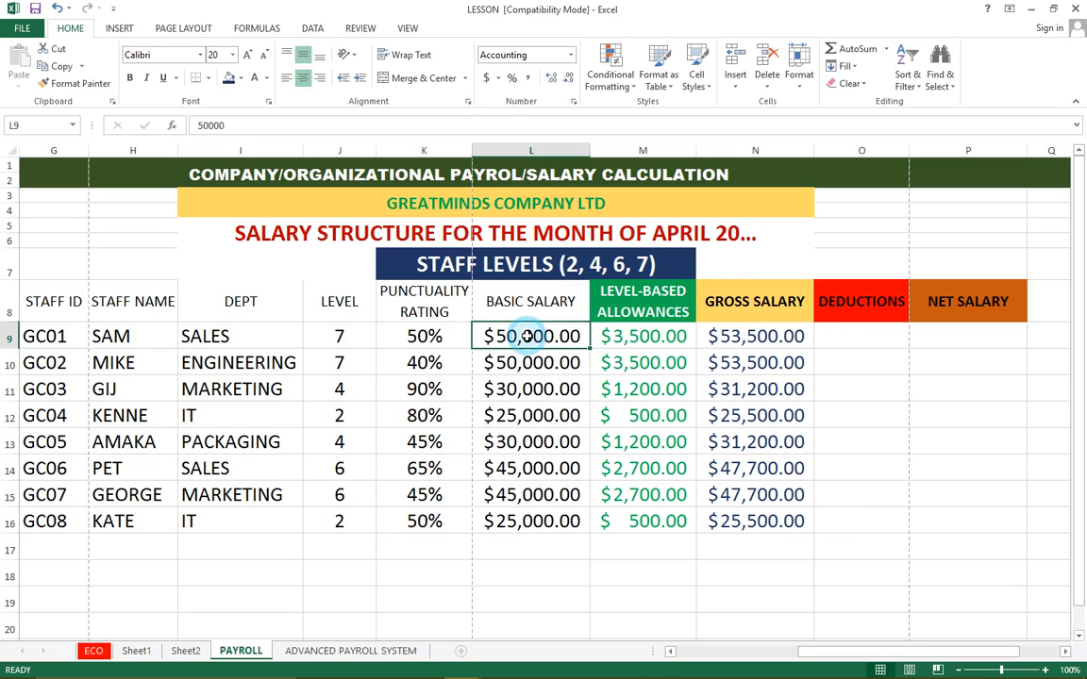
left_click(852, 309)
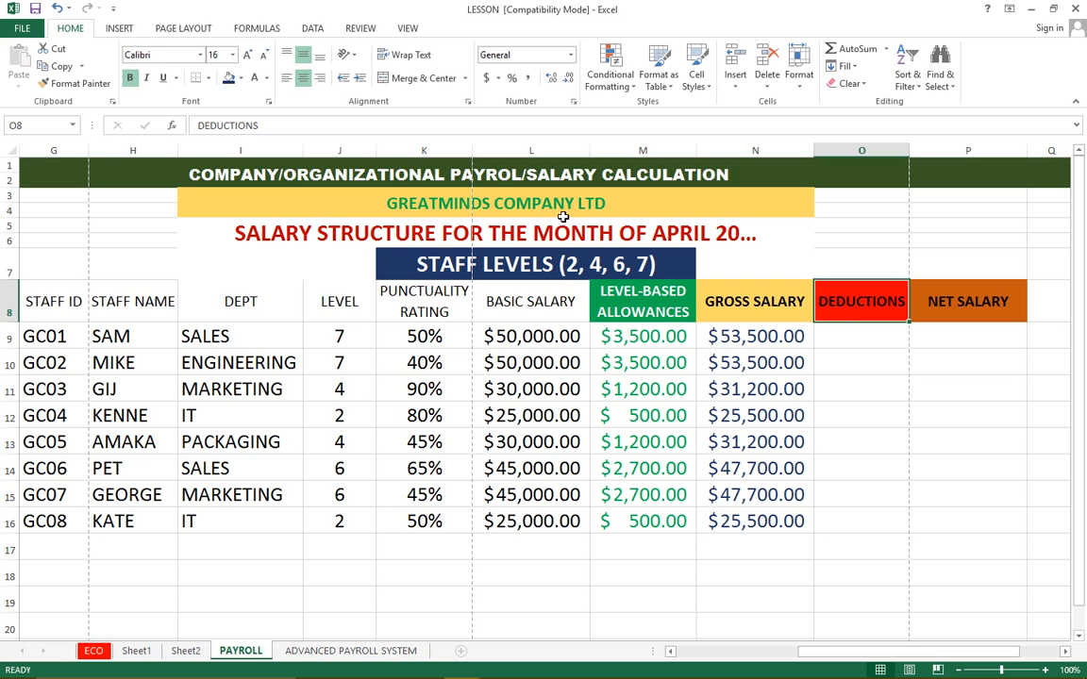
left_click(501, 204)
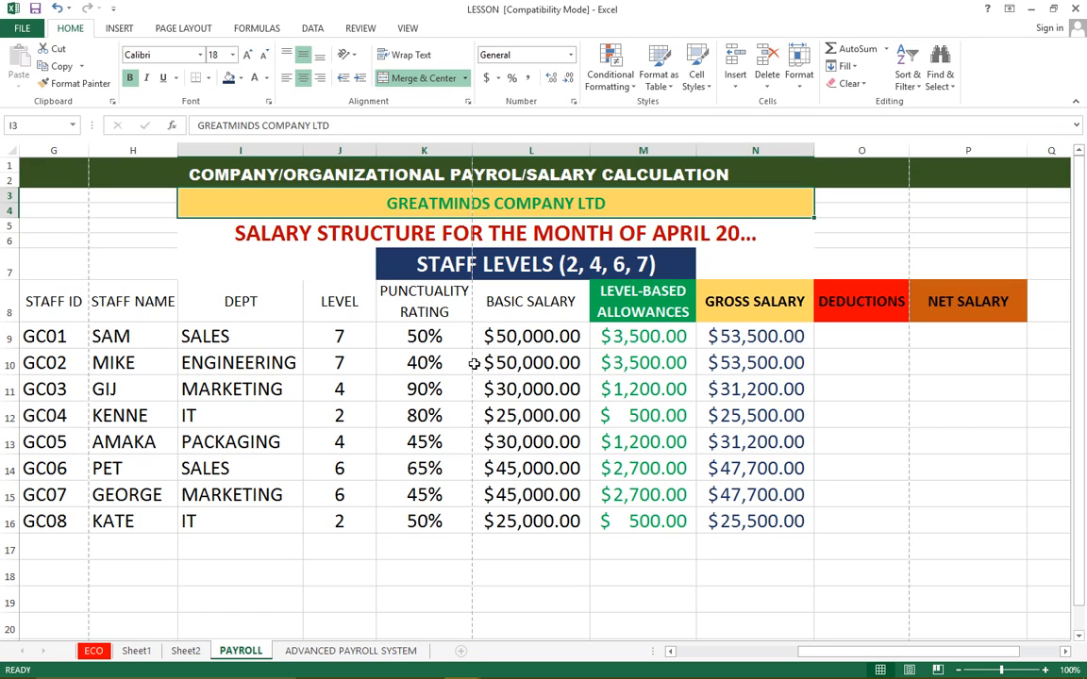
left_click(421, 317)
left_click_drag(421, 317, 413, 514)
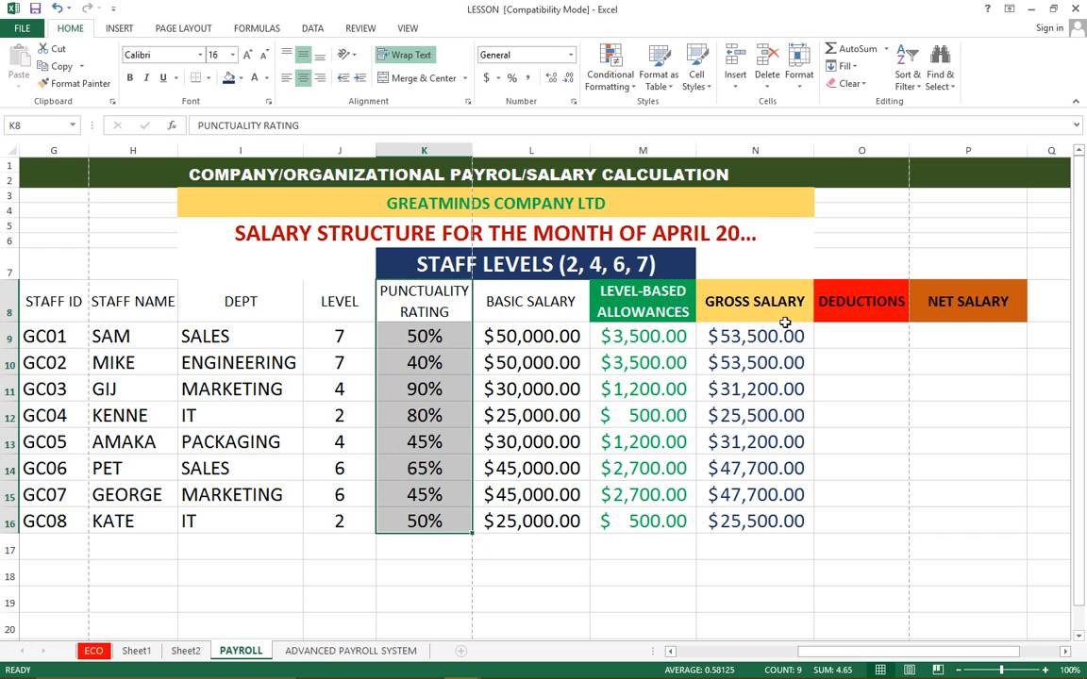
left_click(534, 335)
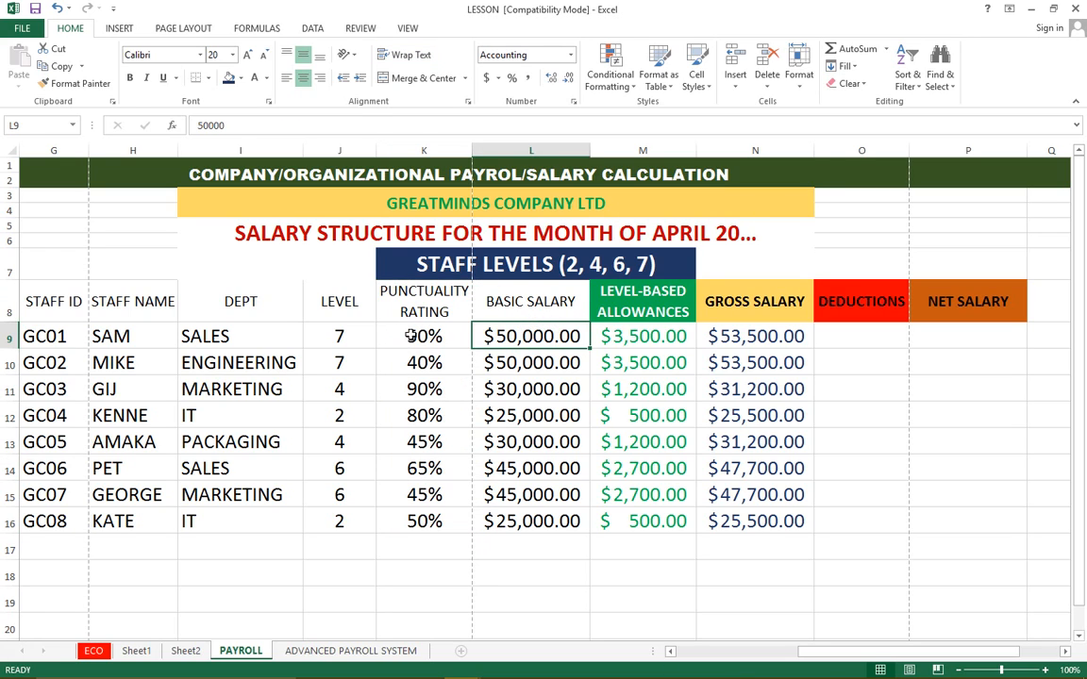
left_click(418, 338)
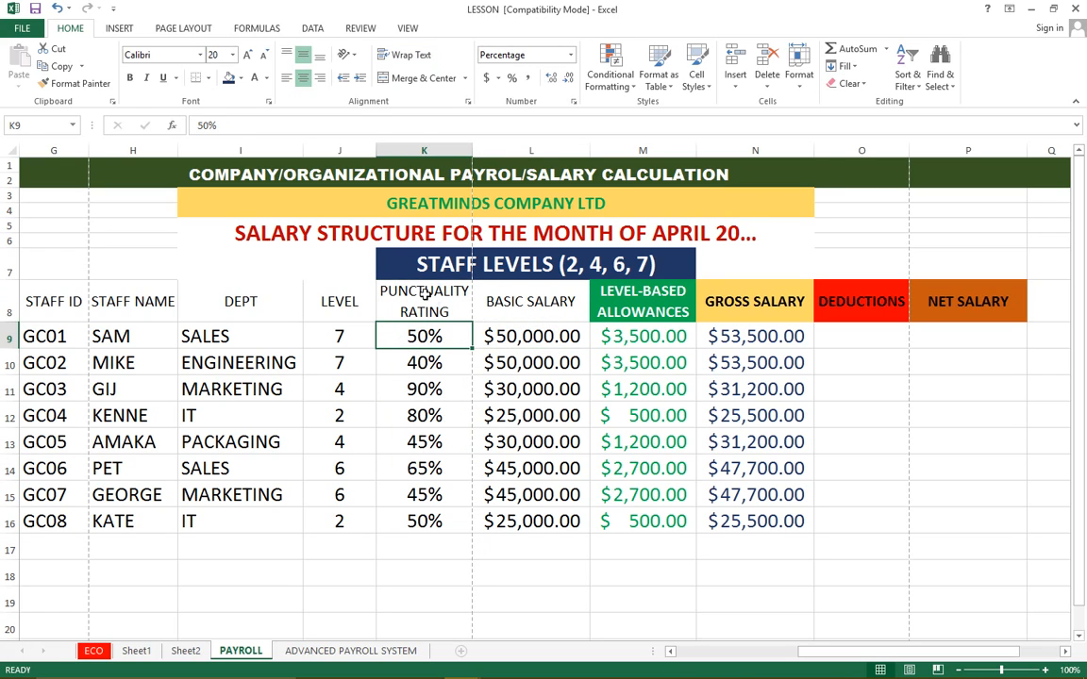
left_click_drag(426, 287, 425, 520)
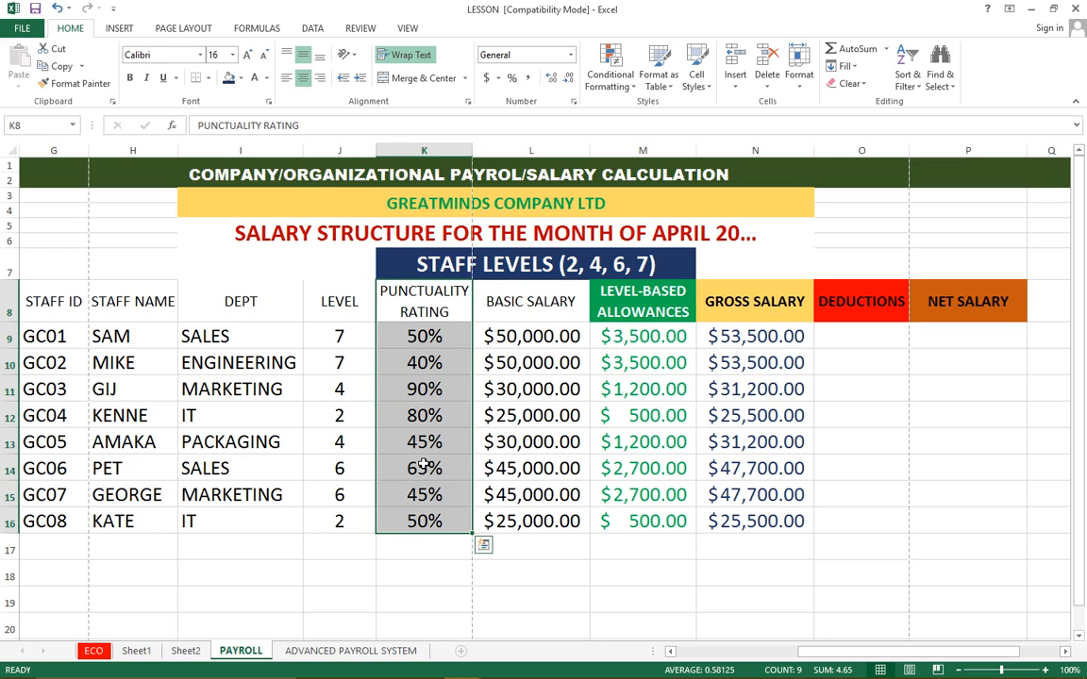
left_click(421, 338)
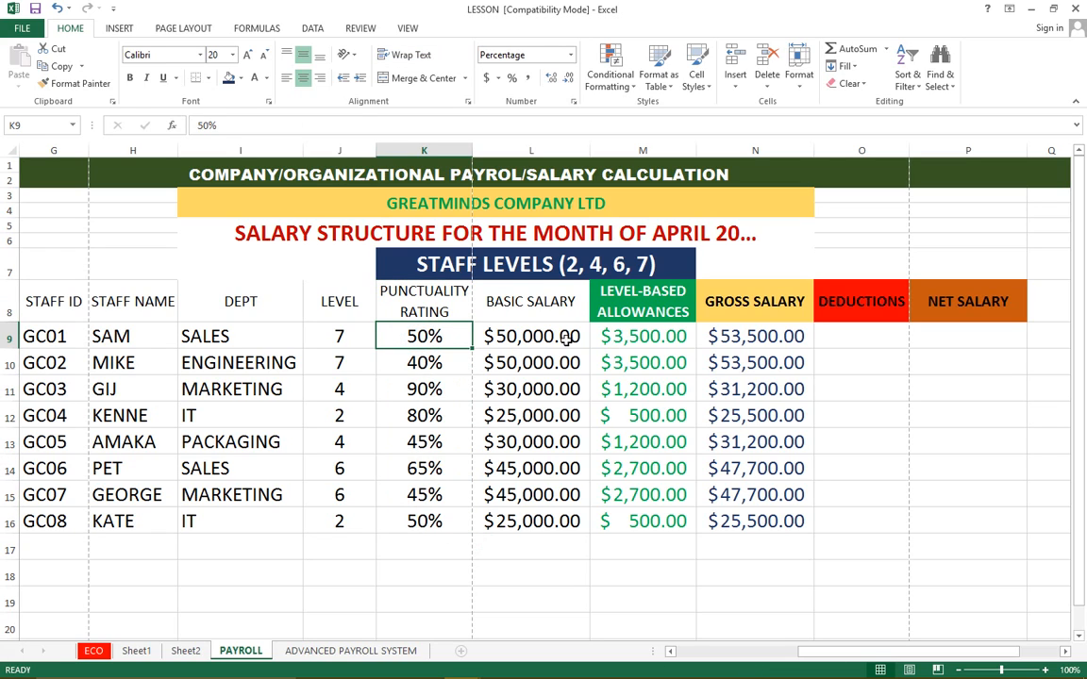
left_click_drag(526, 336, 533, 525)
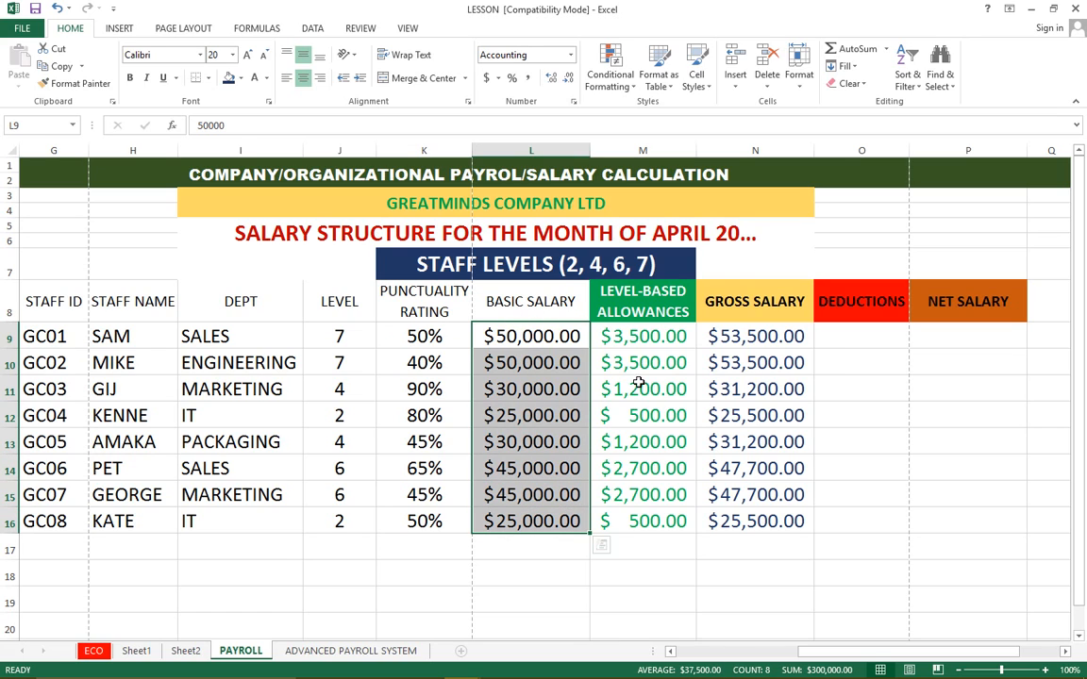
Start an IF formula in cell O9 of the deductions column with the logical test K9>50%
left_click(847, 338)
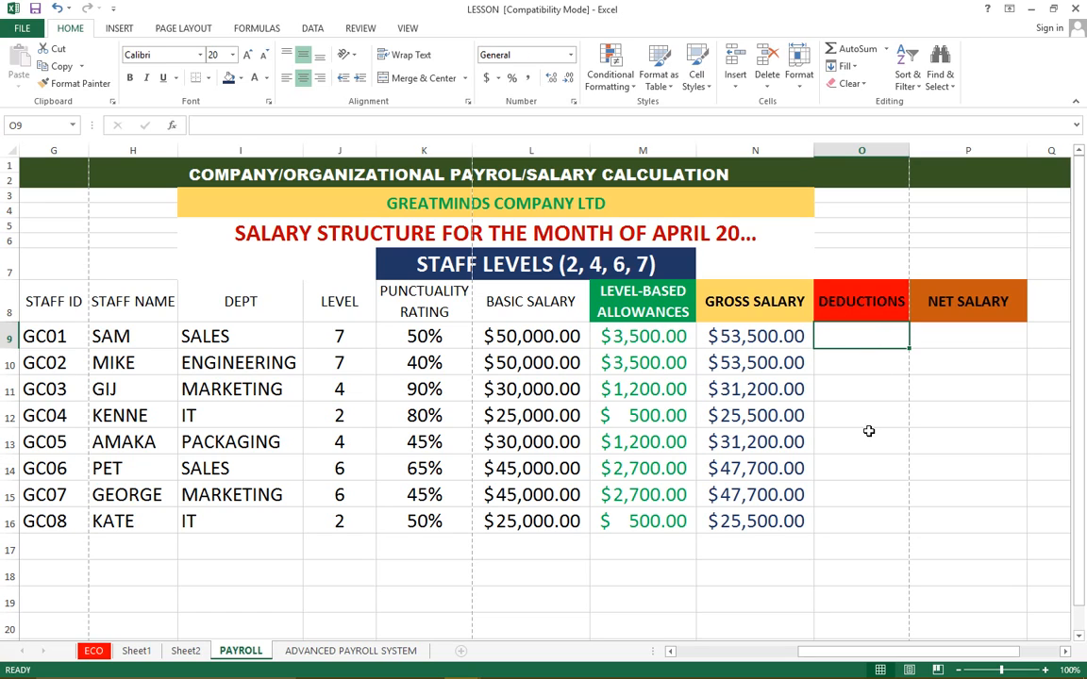
type("=")
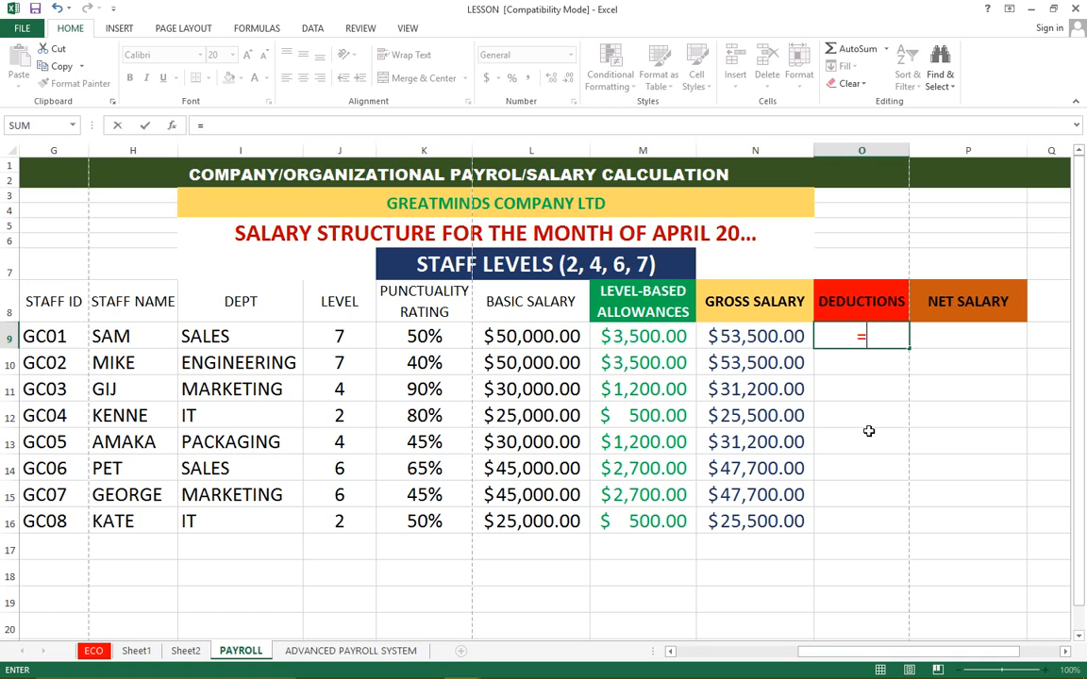
type("IF")
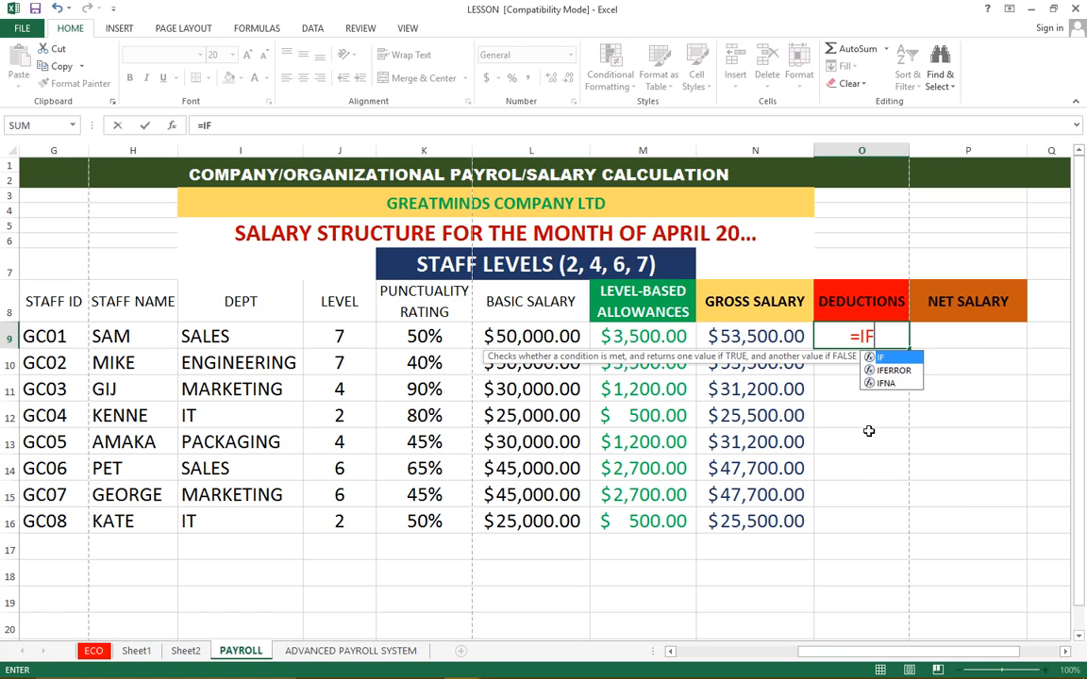
type("(")
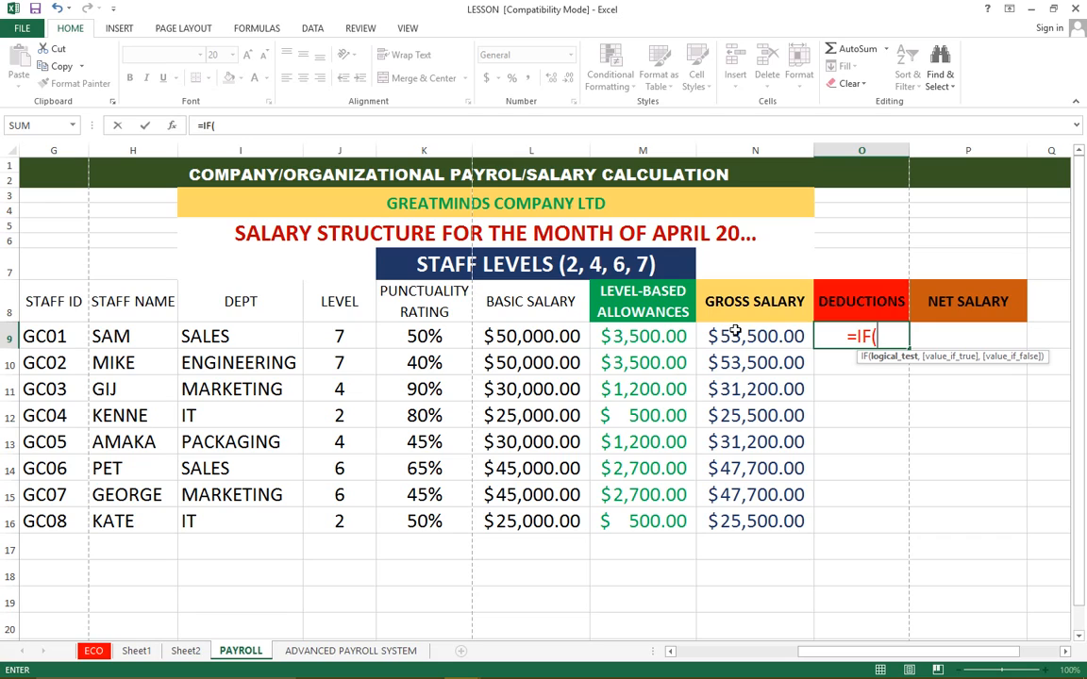
type("K9")
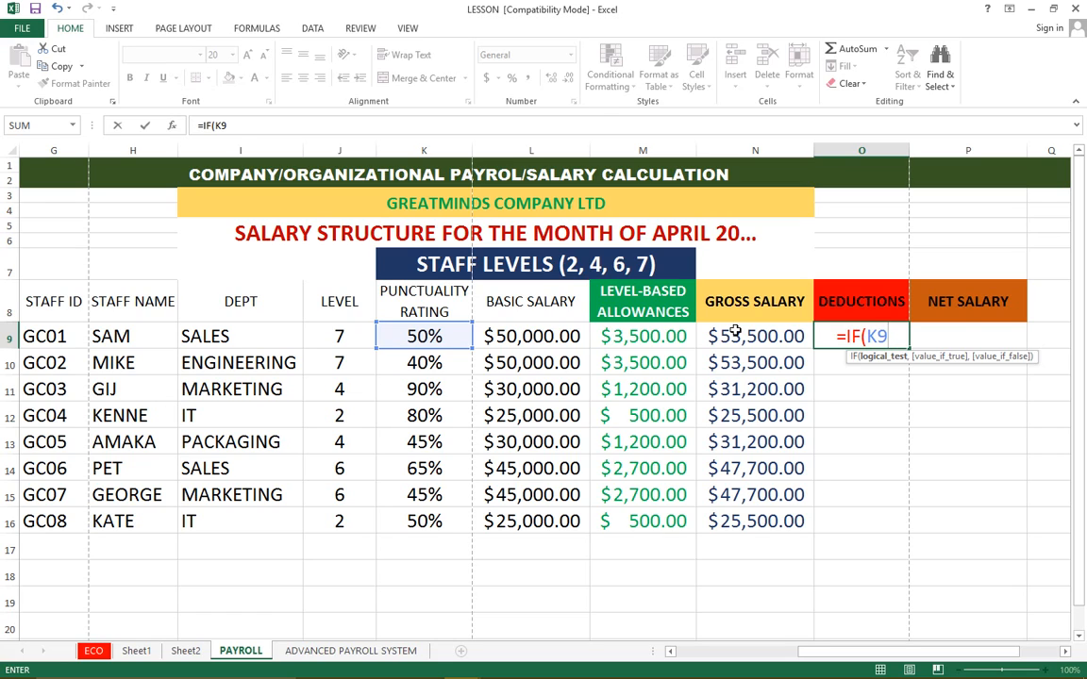
type(">")
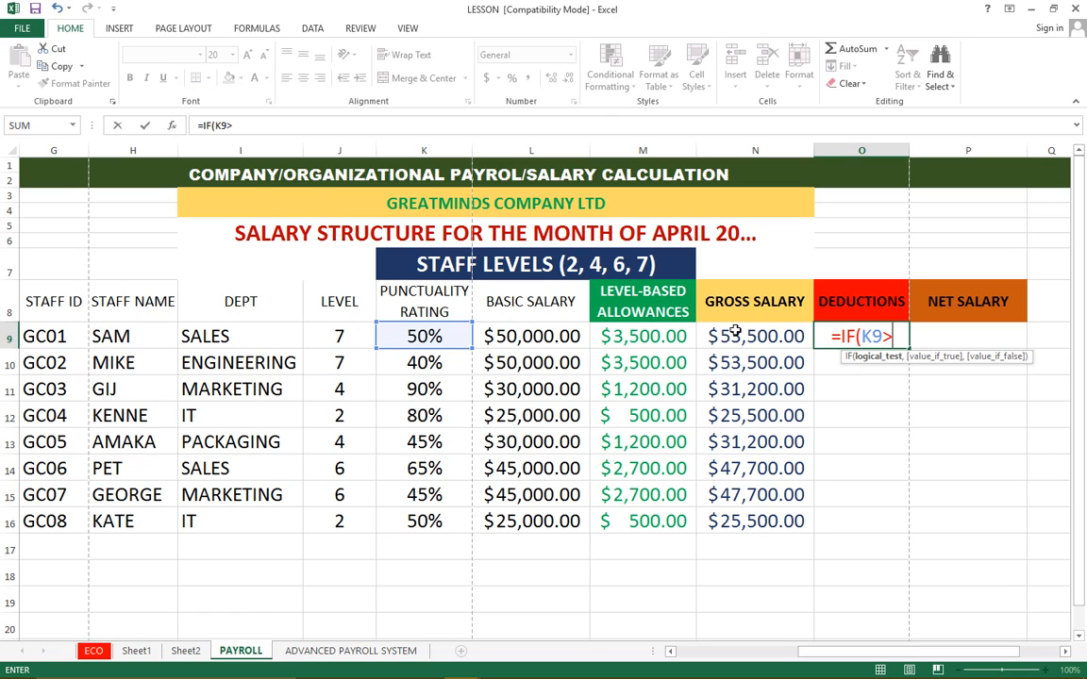
type("50")
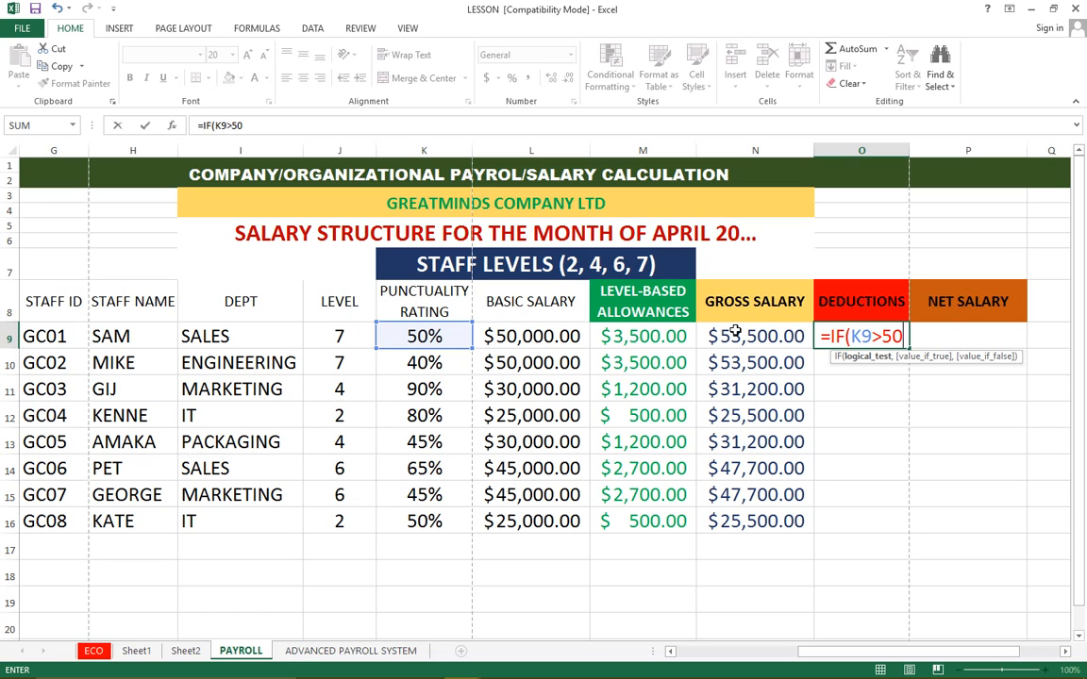
type("%")
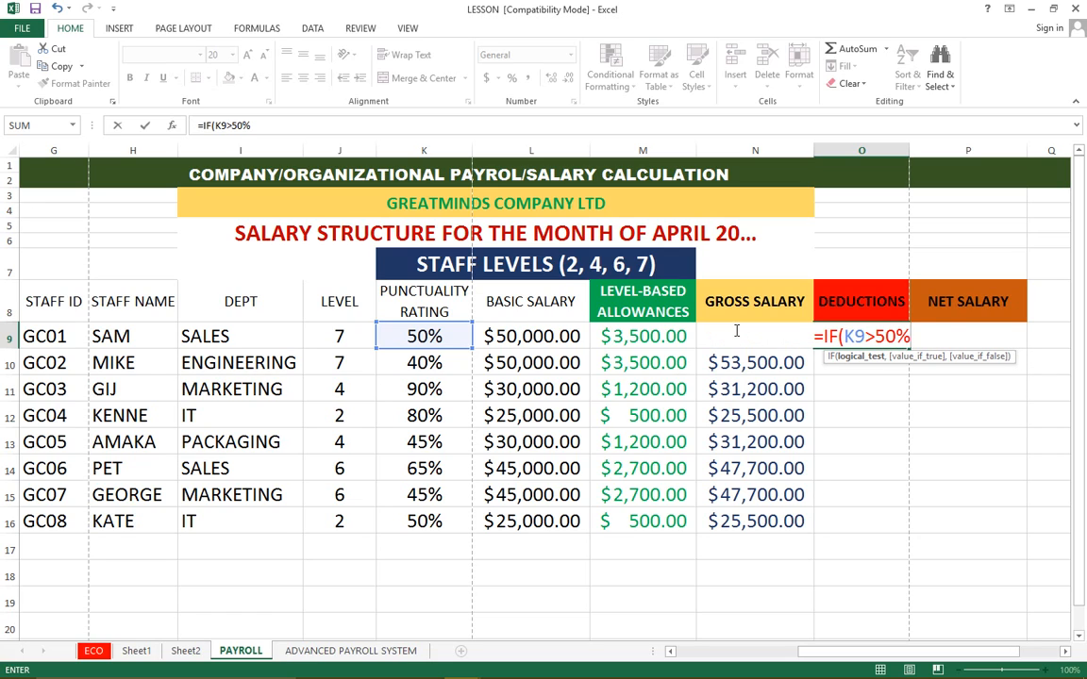
type(",")
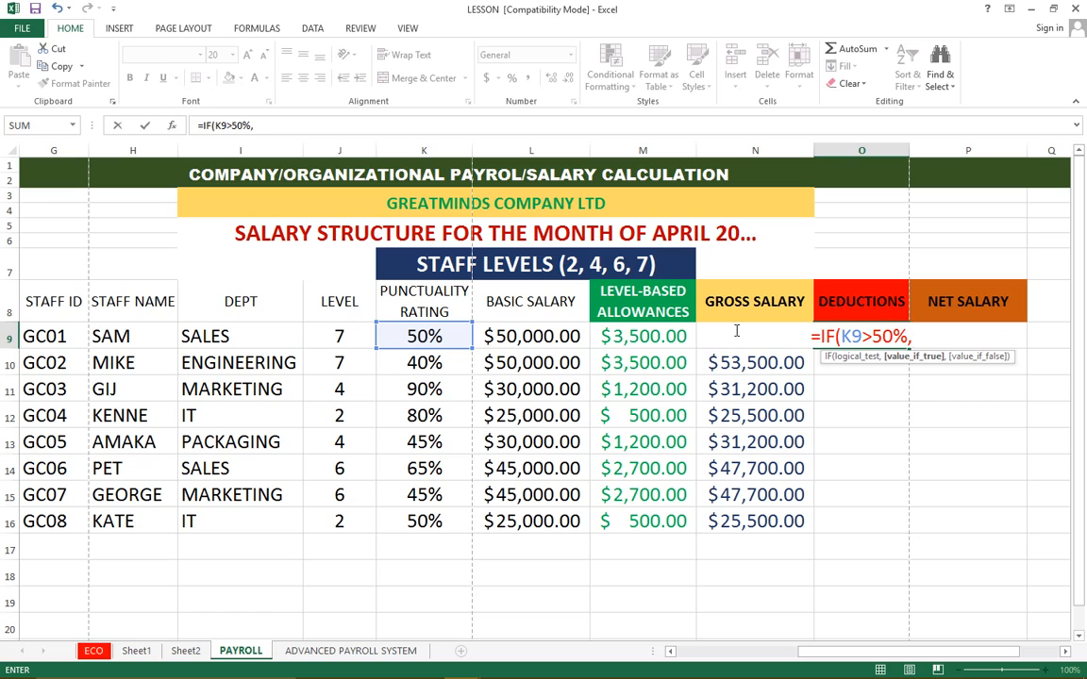
type("(0")
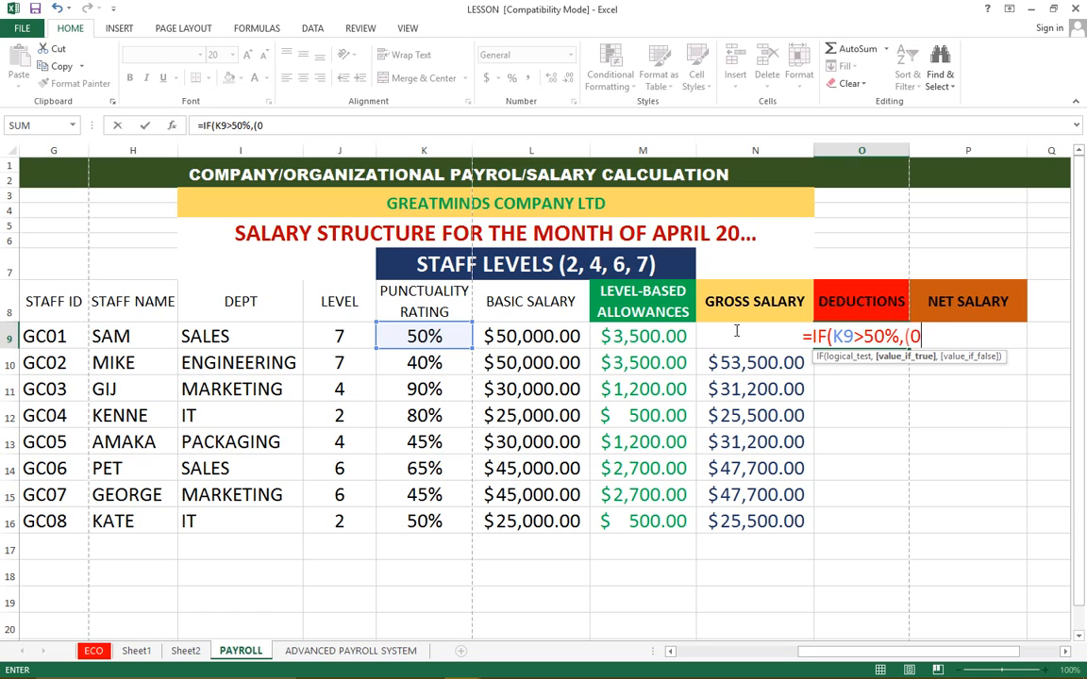
type("%")
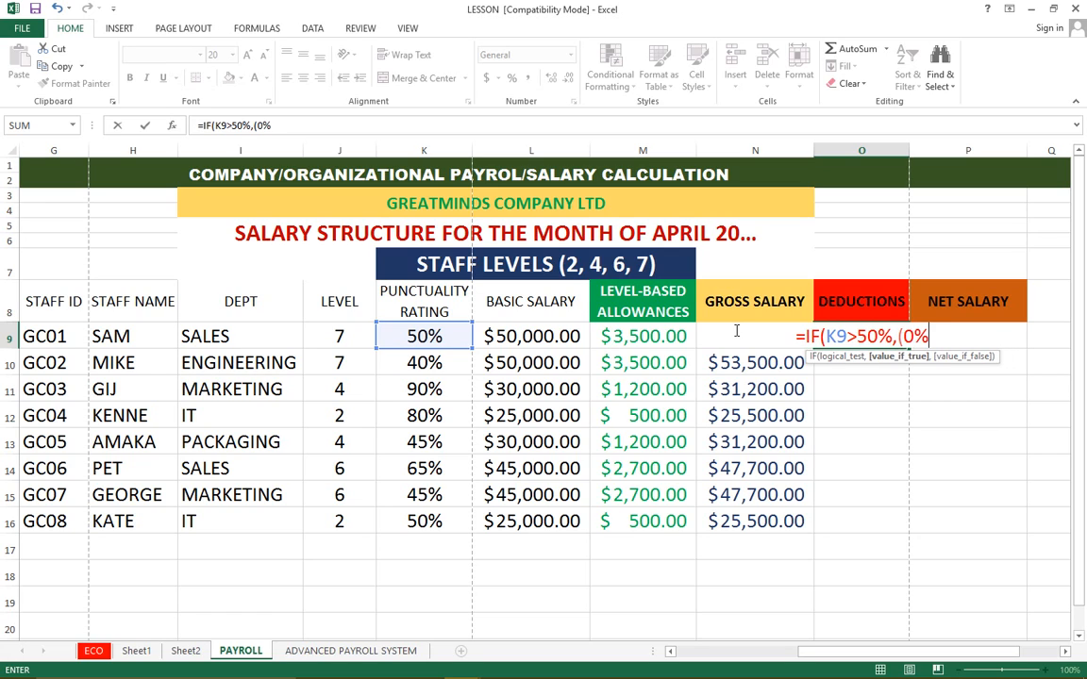
type(")")
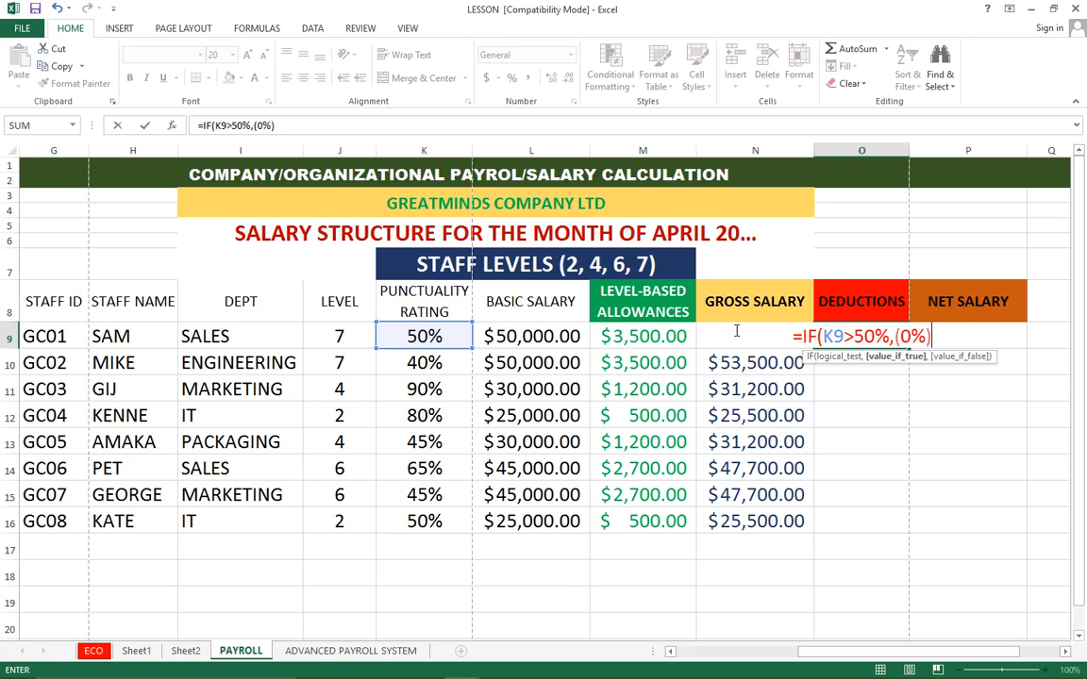
type(",")
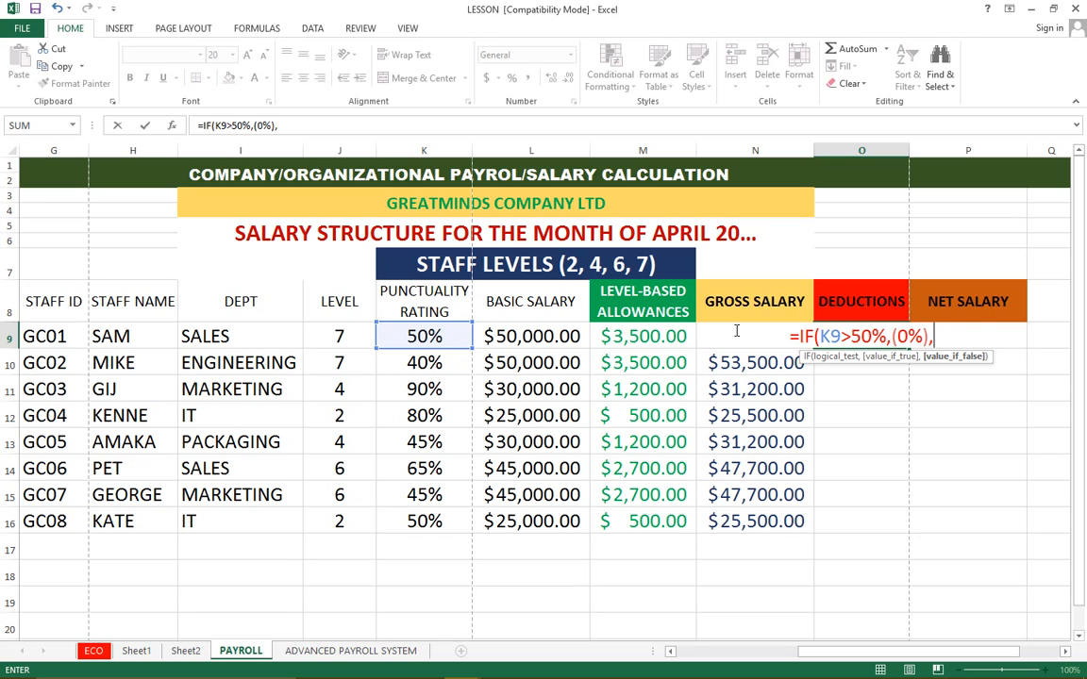
type(" IF")
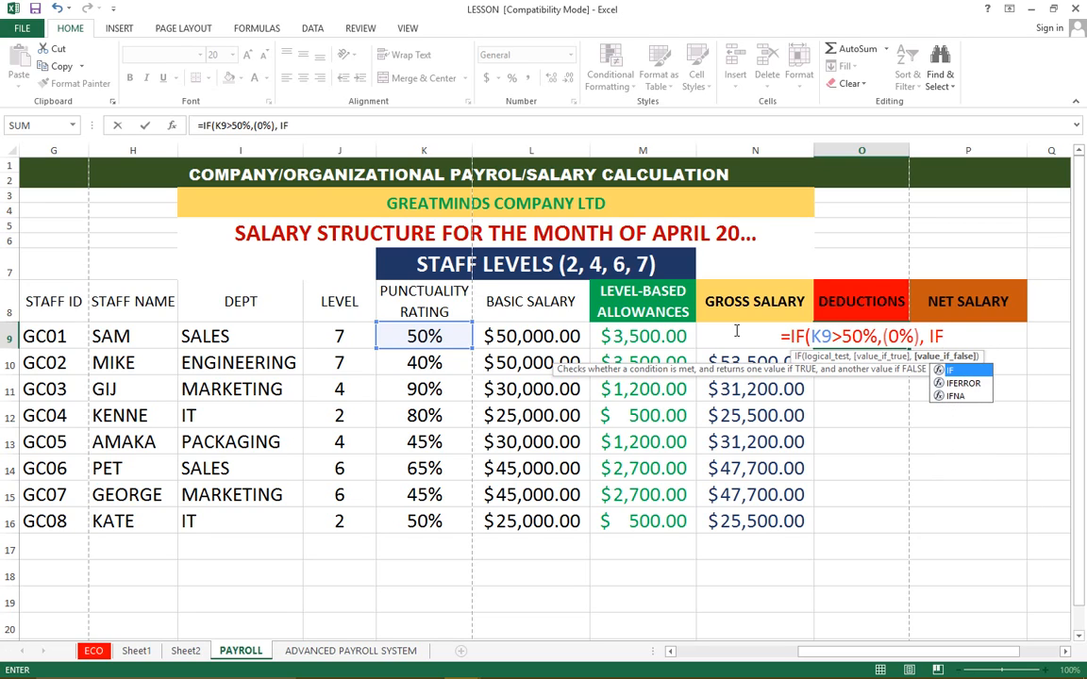
type("(")
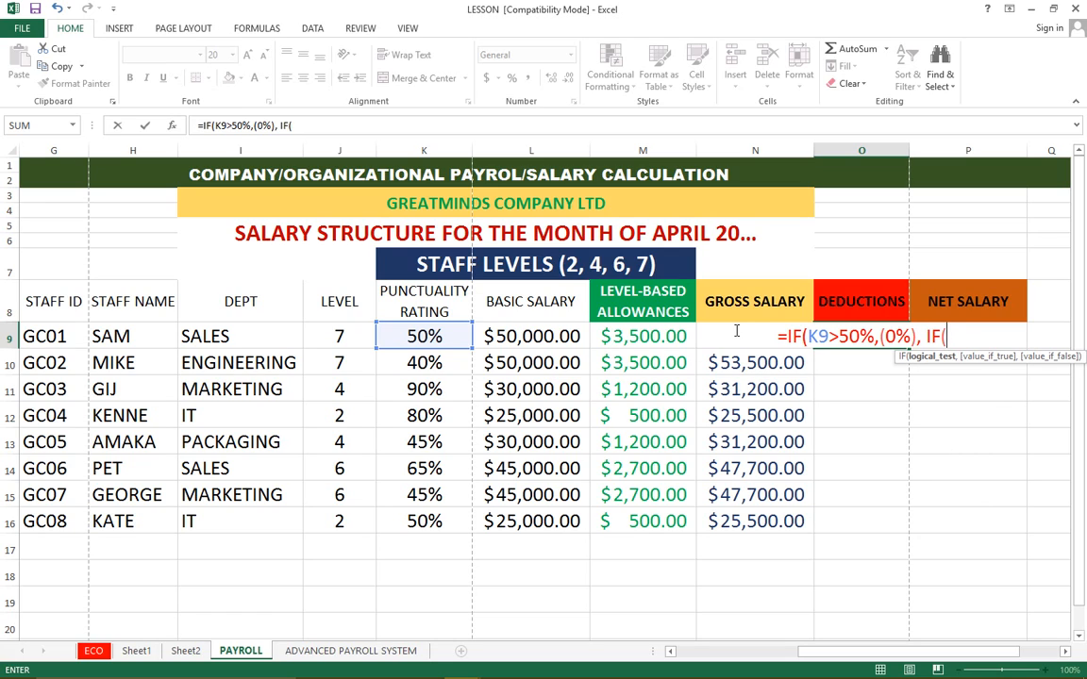
type("K")
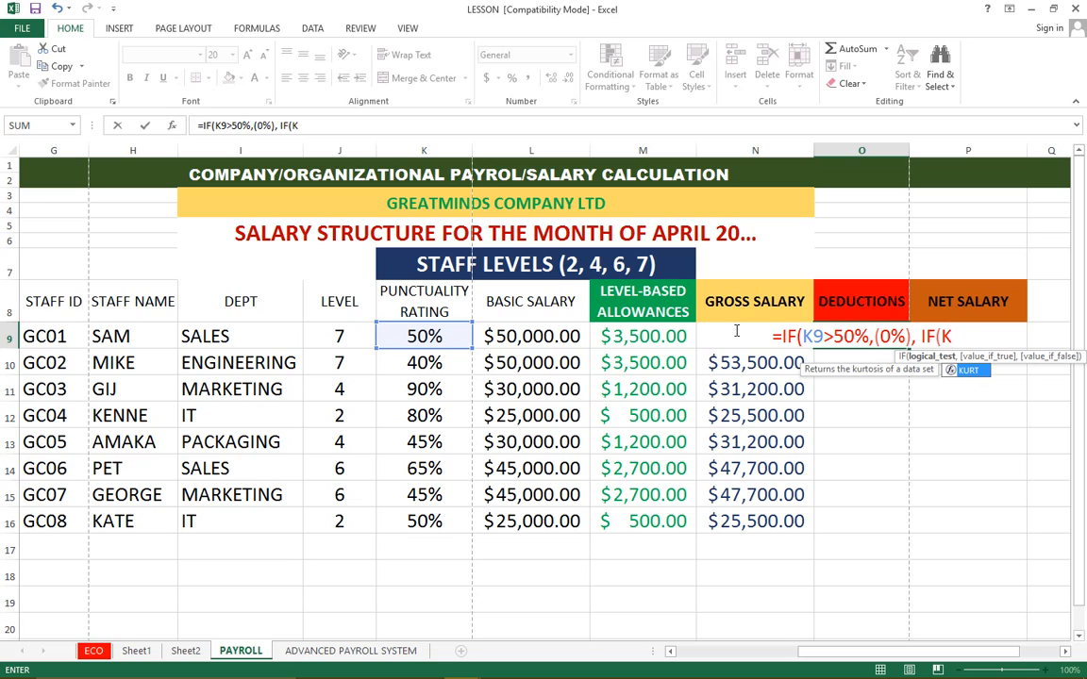
type("9")
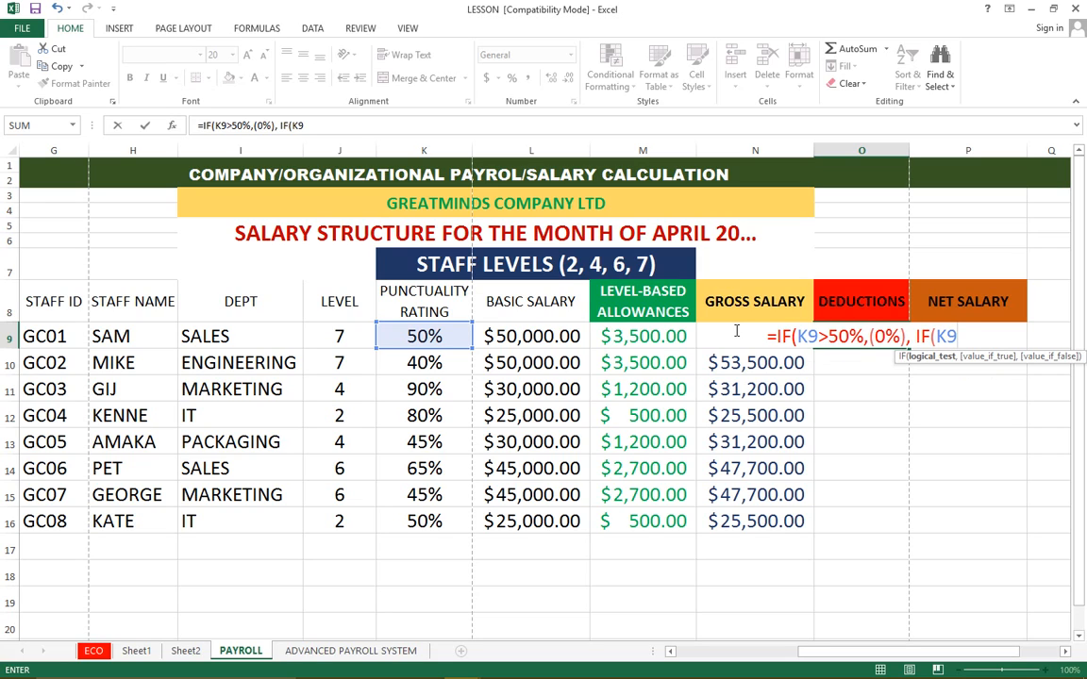
type("<")
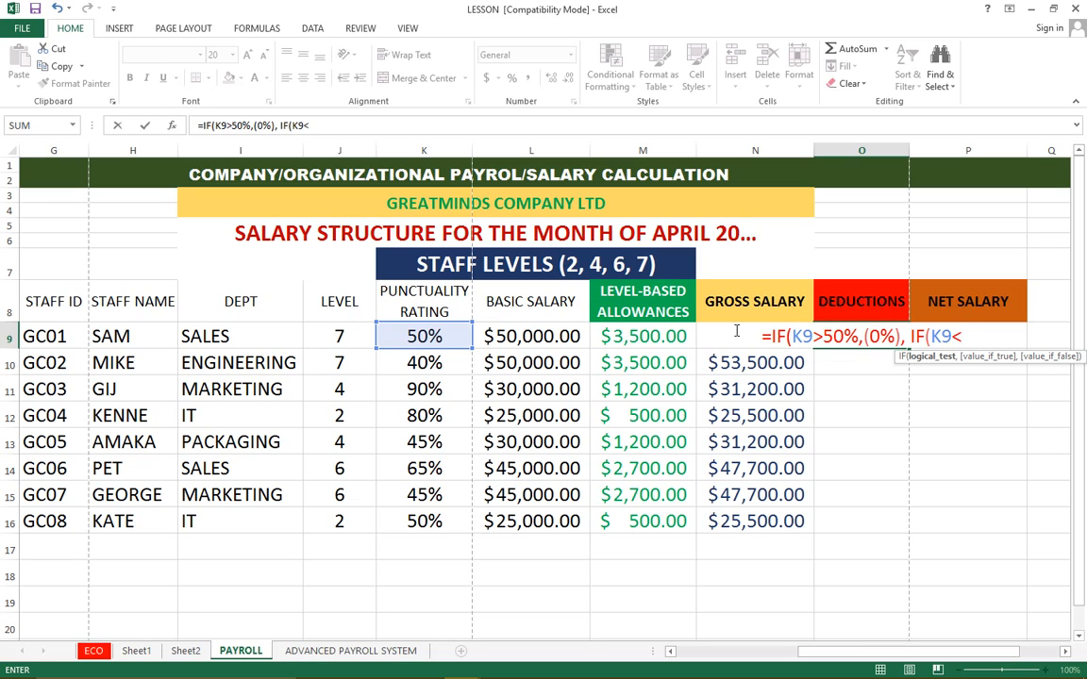
type("50")
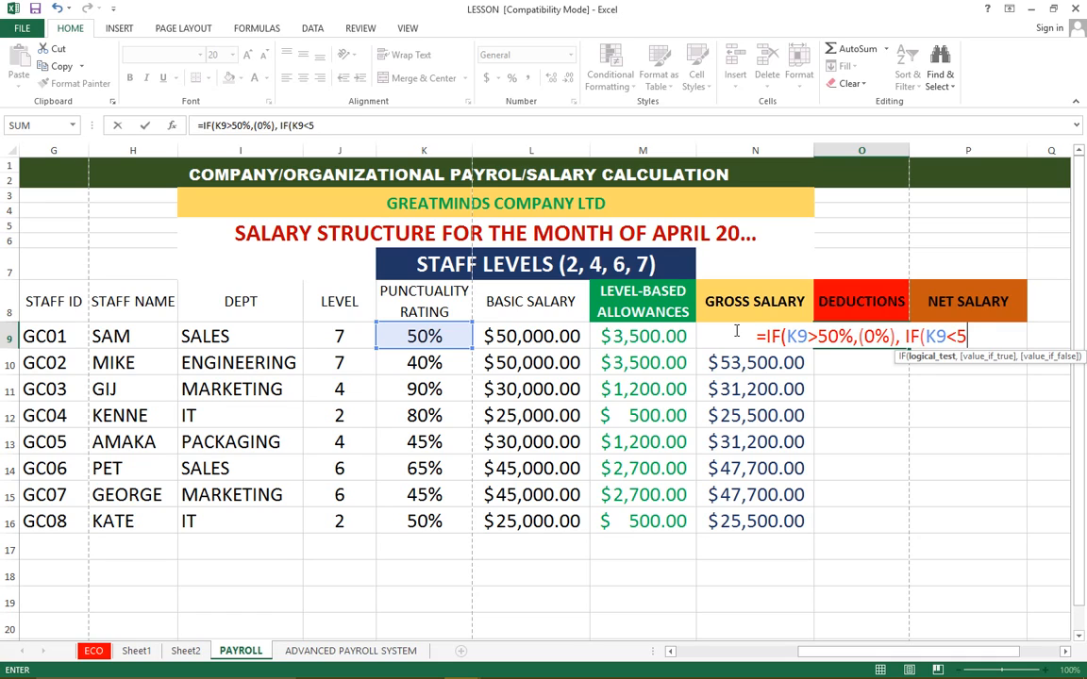
type("%")
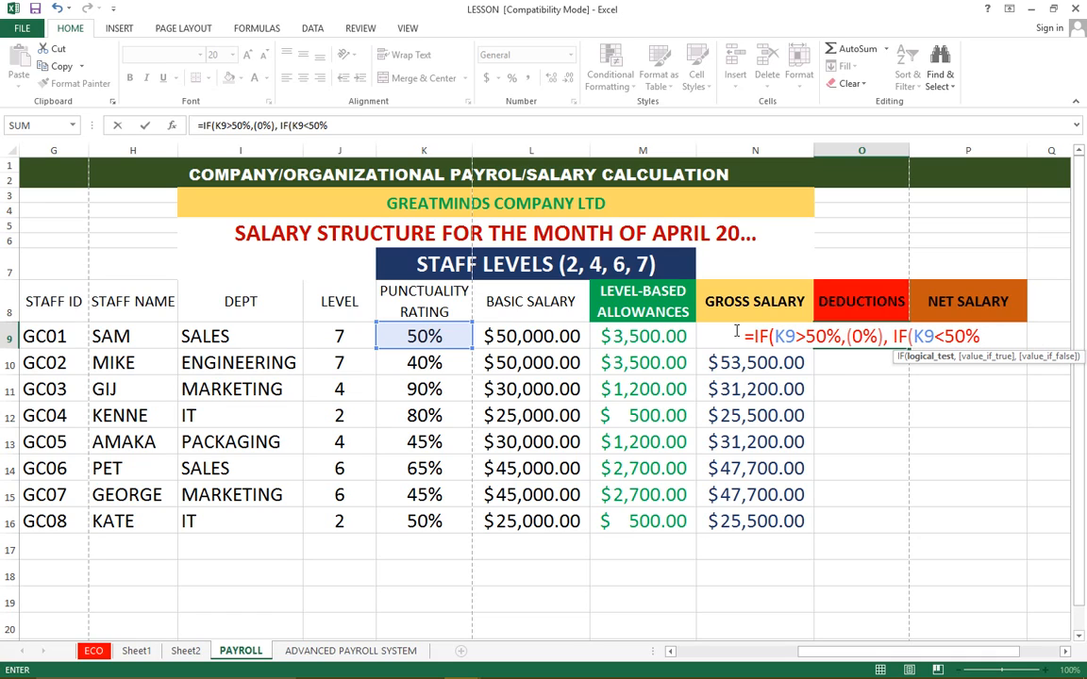
type(",")
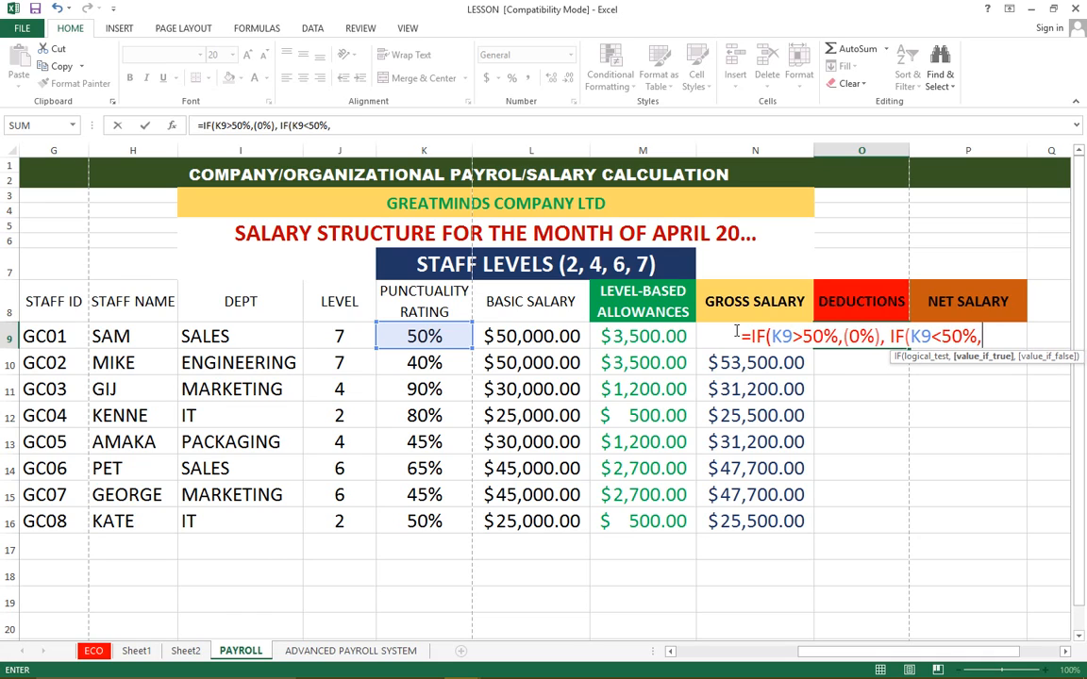
type("(")
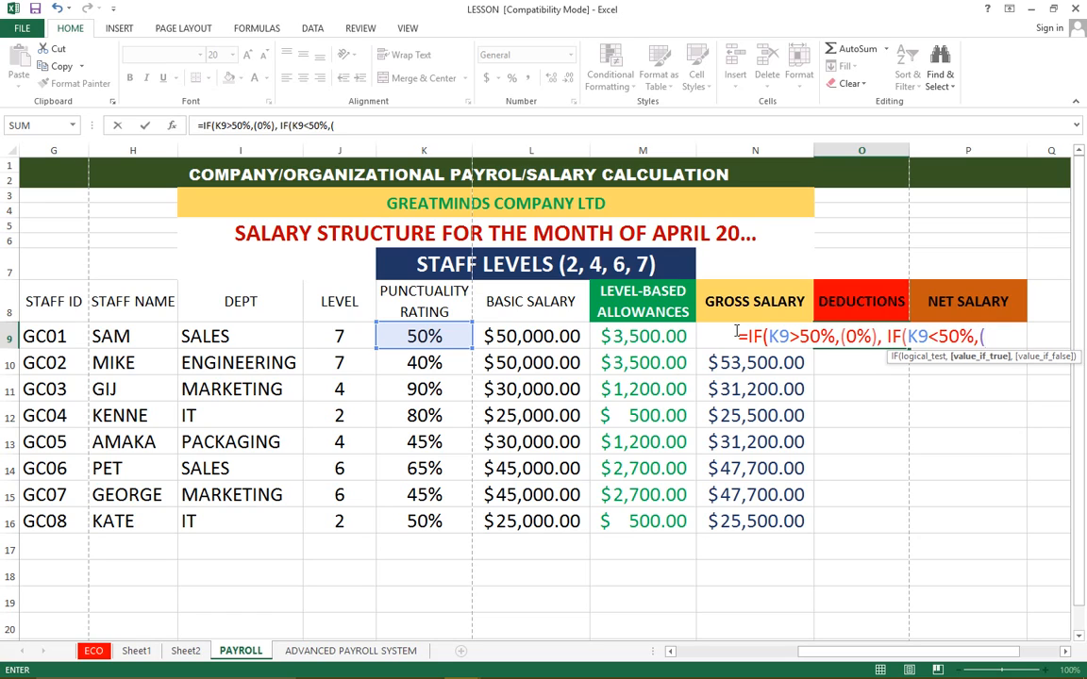
type("10")
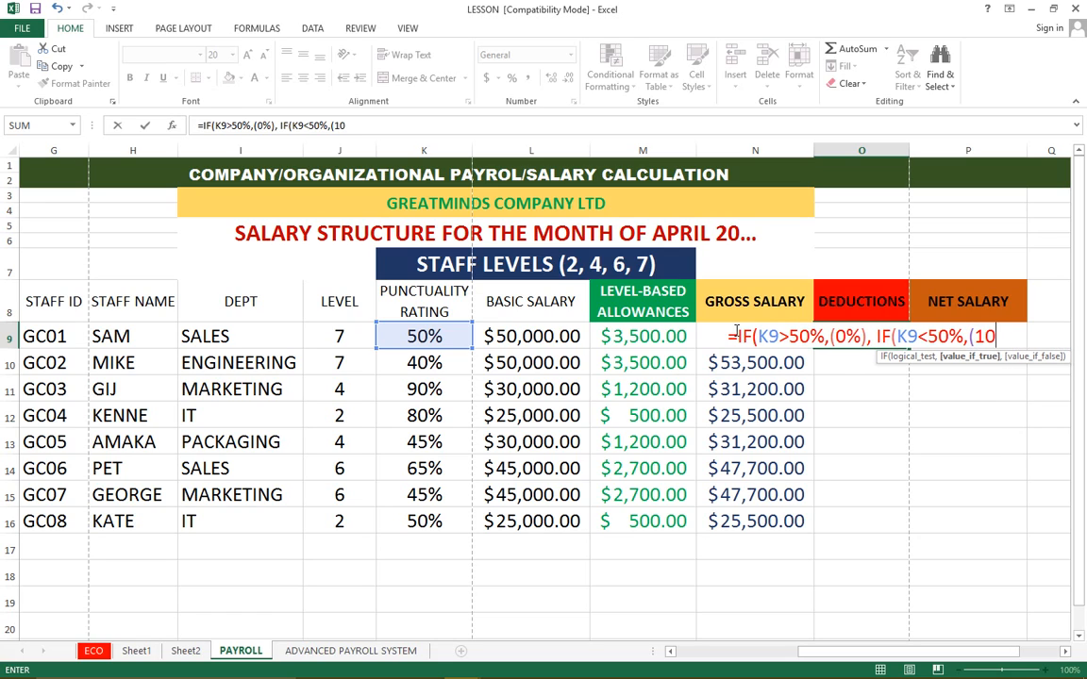
type("%")
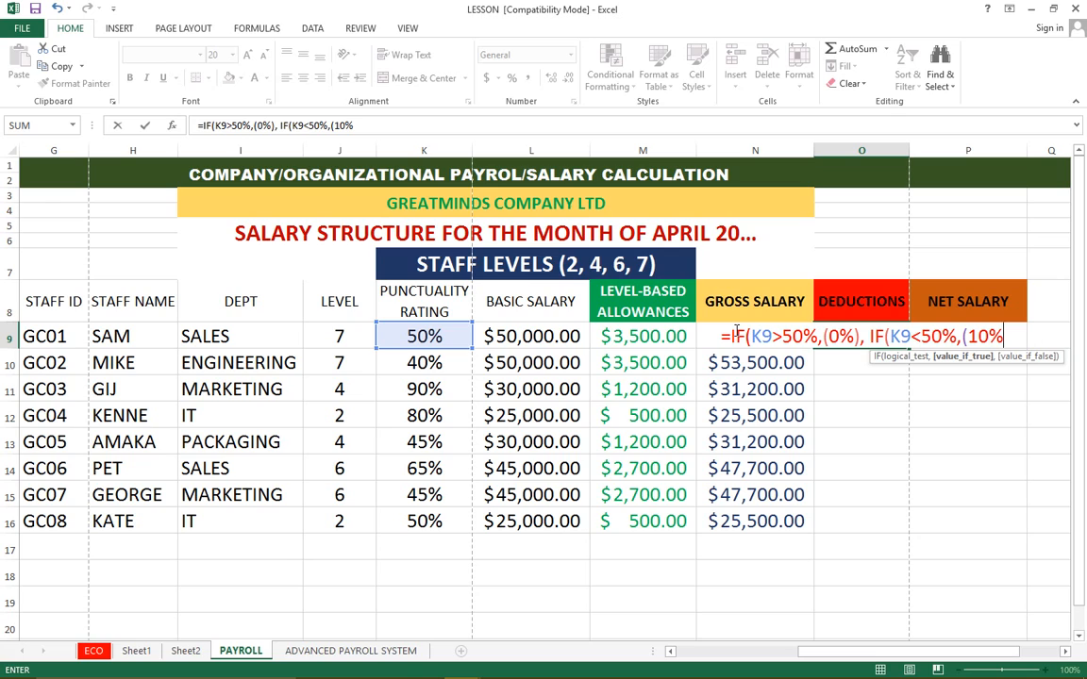
type("*")
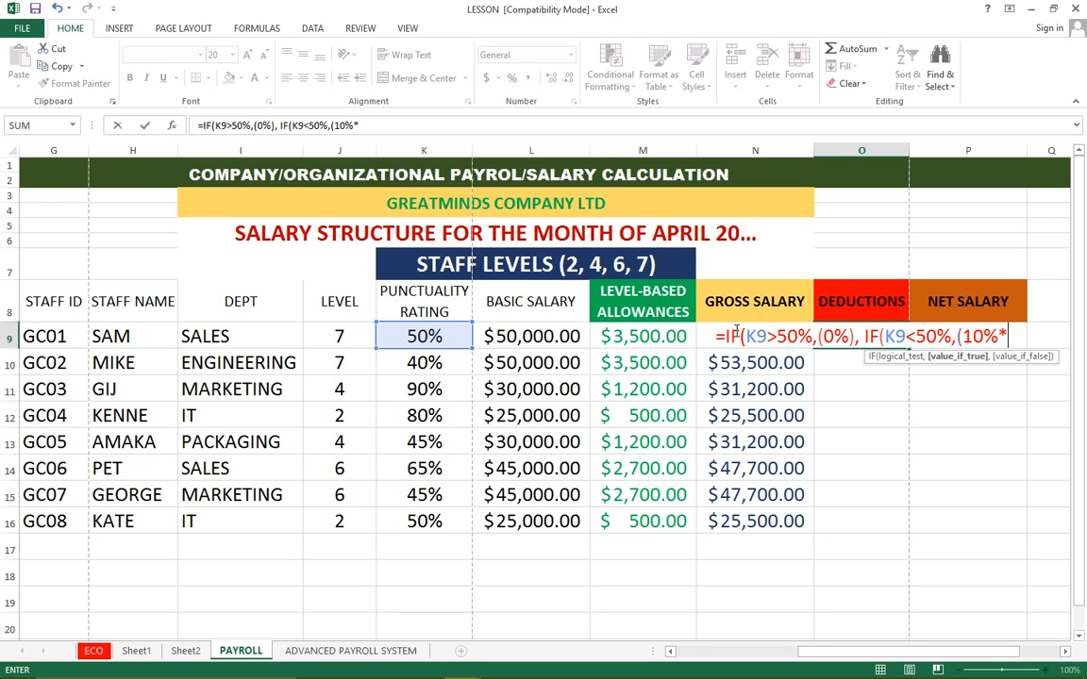
type("L9")
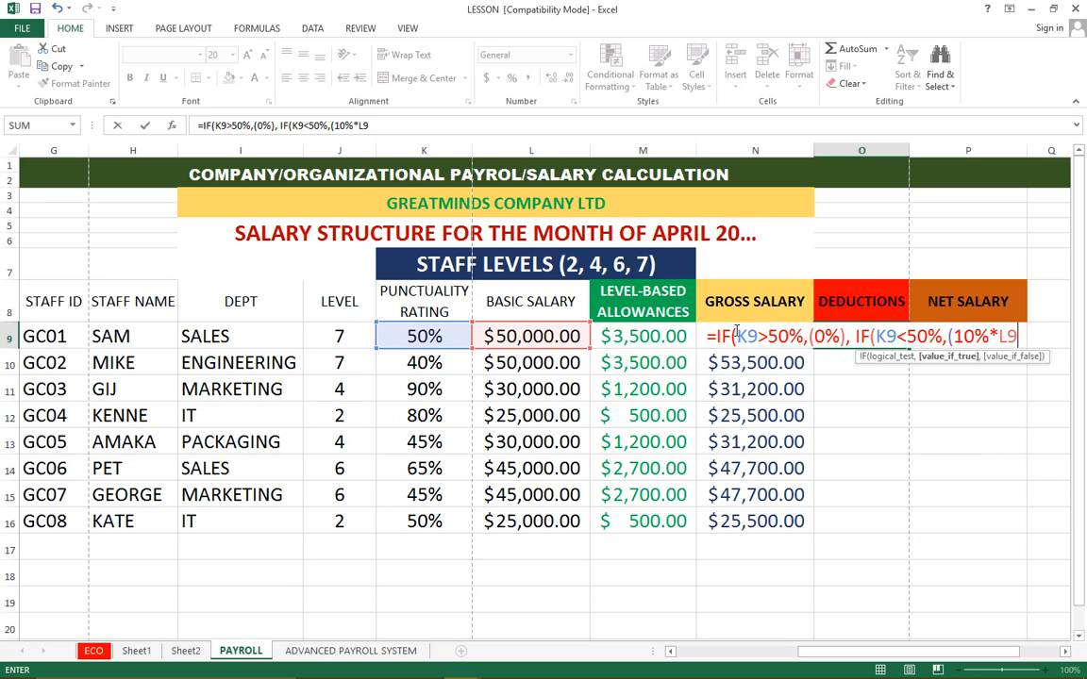
type(")")
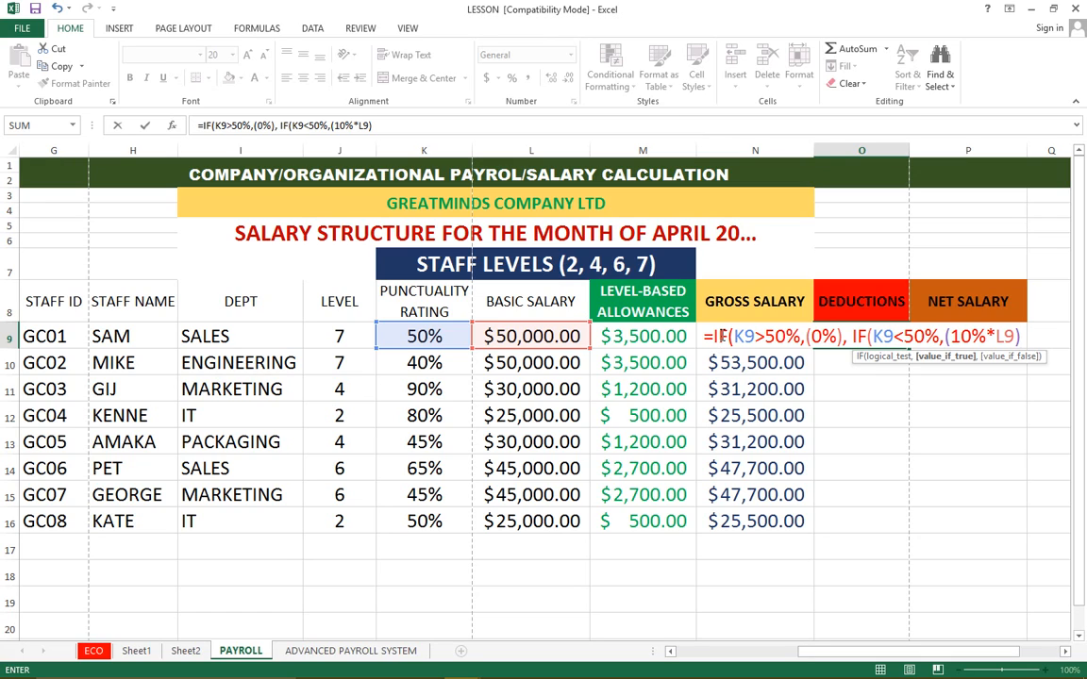
Add (10%*L9) as the nested IF's value when true, and close both IF functions' brackets
left_click(717, 335)
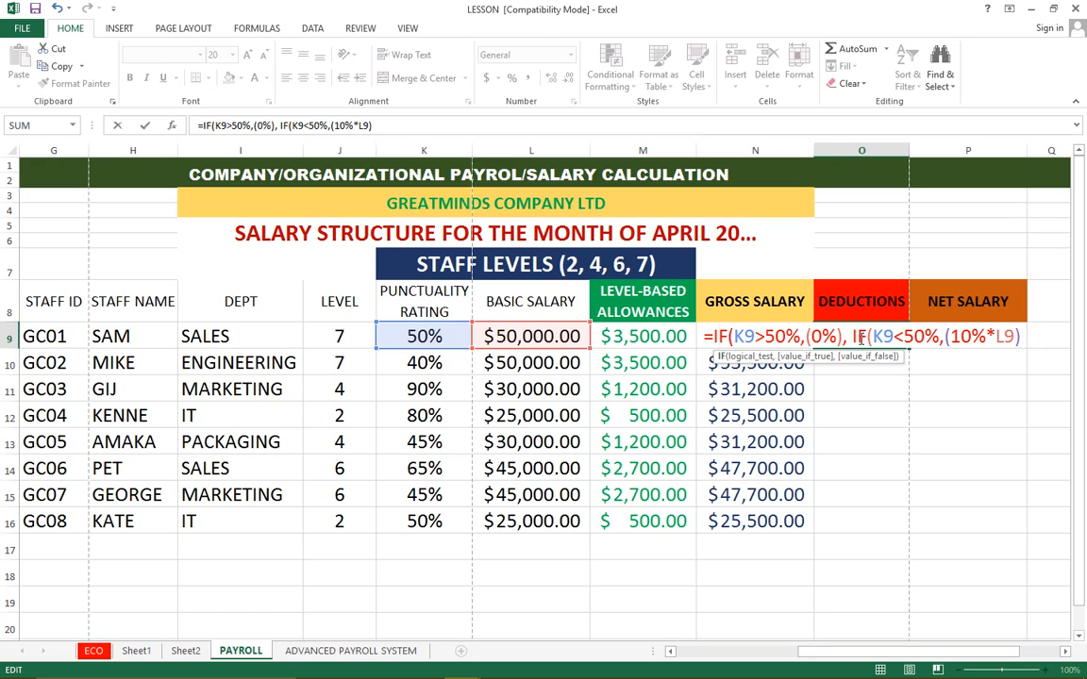
left_click(1019, 336)
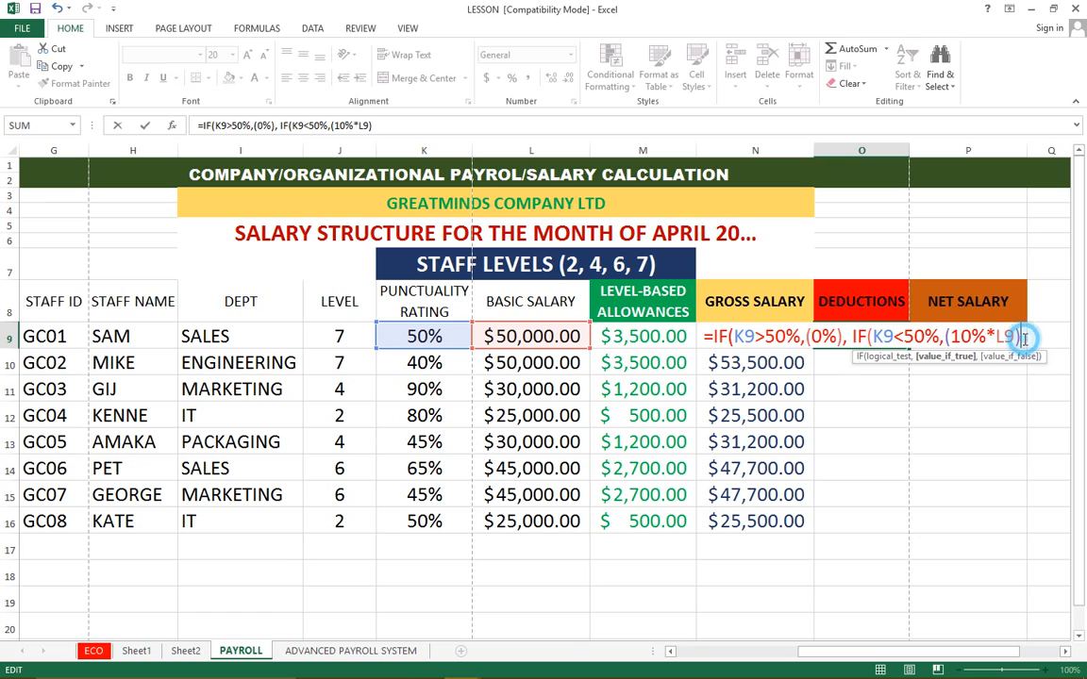
type("))")
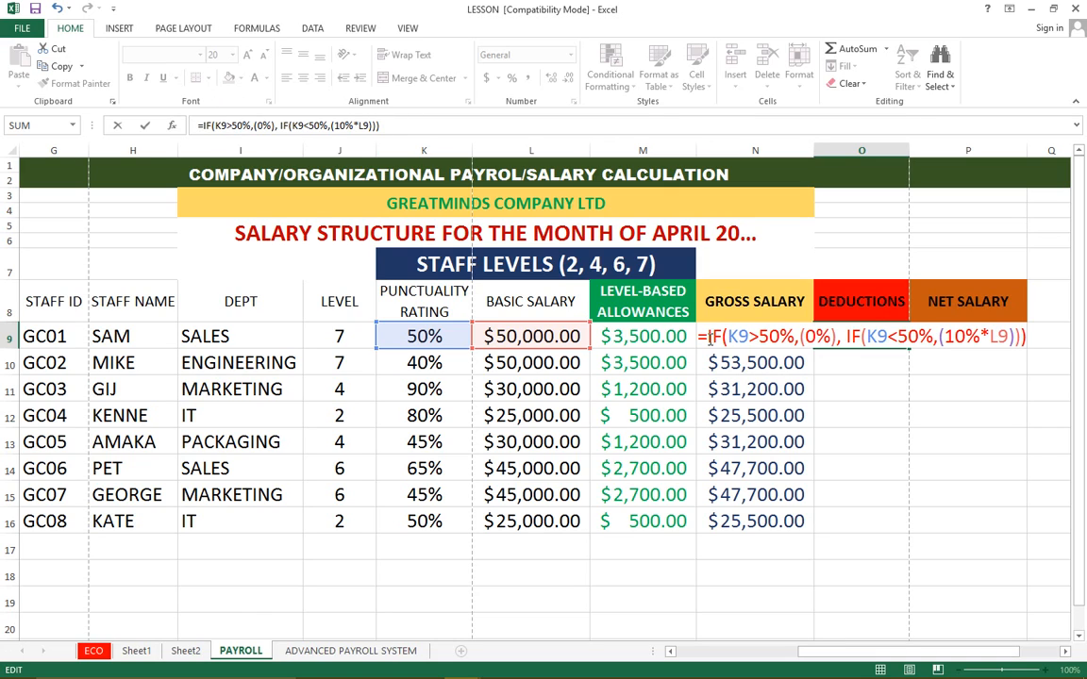
Change the first IF's logical test in the deductions formula to K9>=50%
left_click_drag(710, 342, 940, 330)
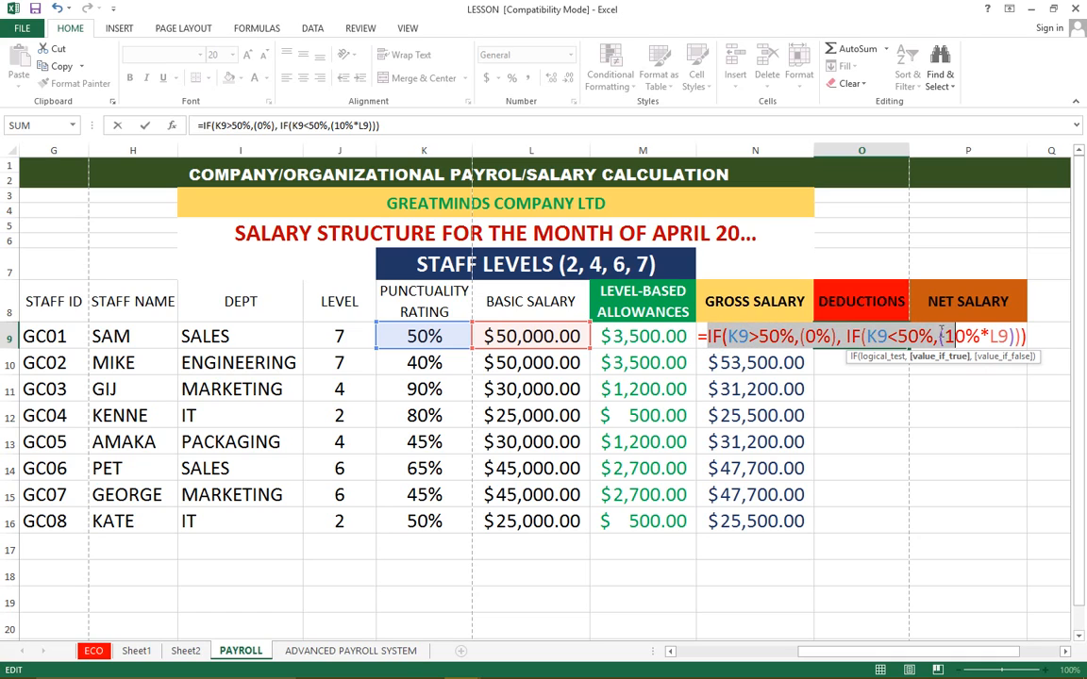
left_click(941, 332)
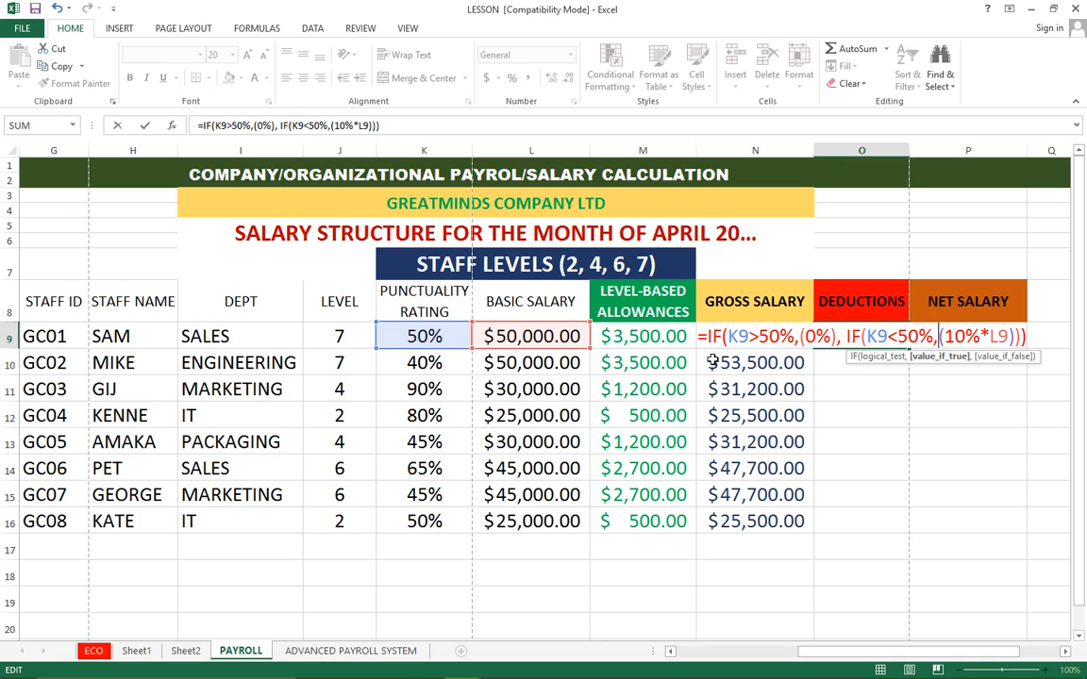
left_click_drag(709, 337, 736, 339)
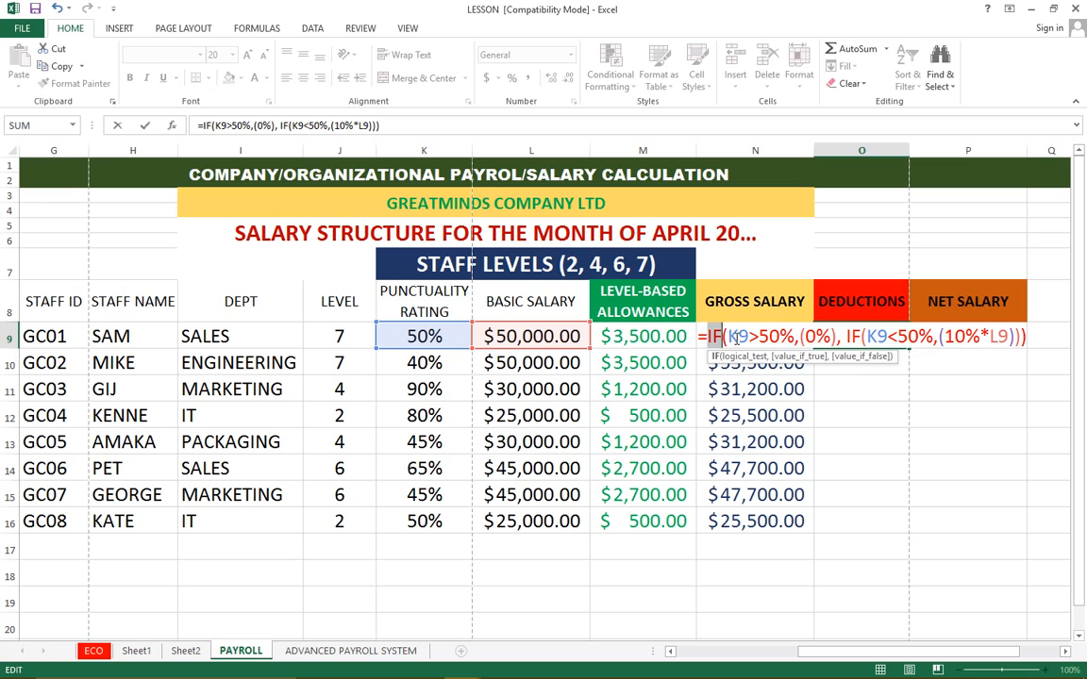
left_click(739, 337)
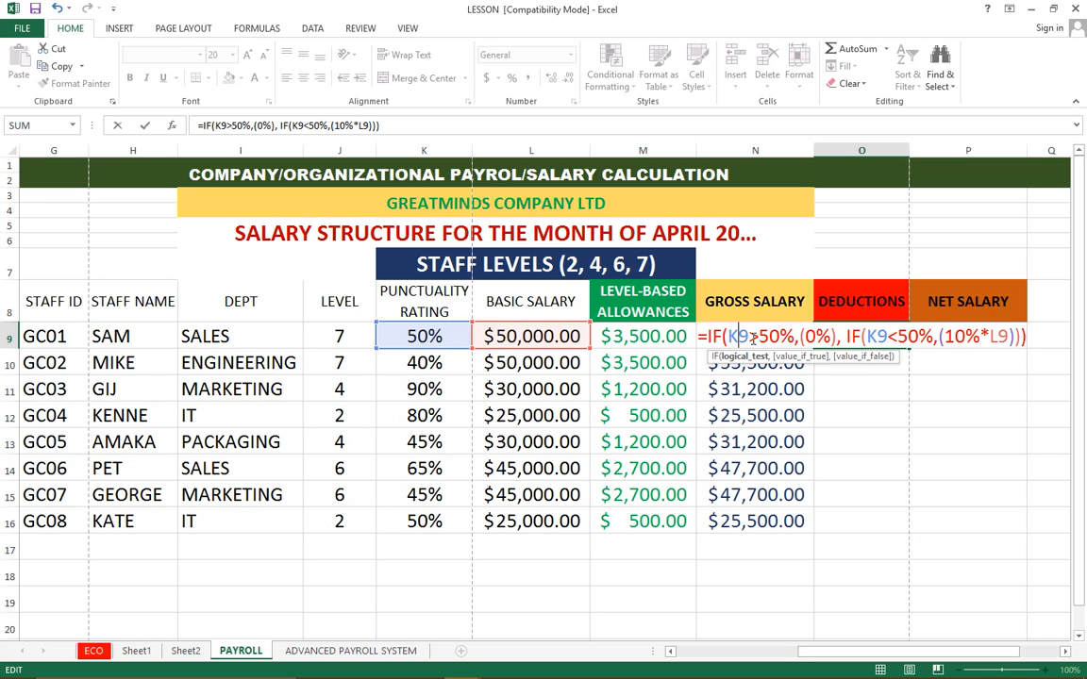
left_click(759, 338)
type("=")
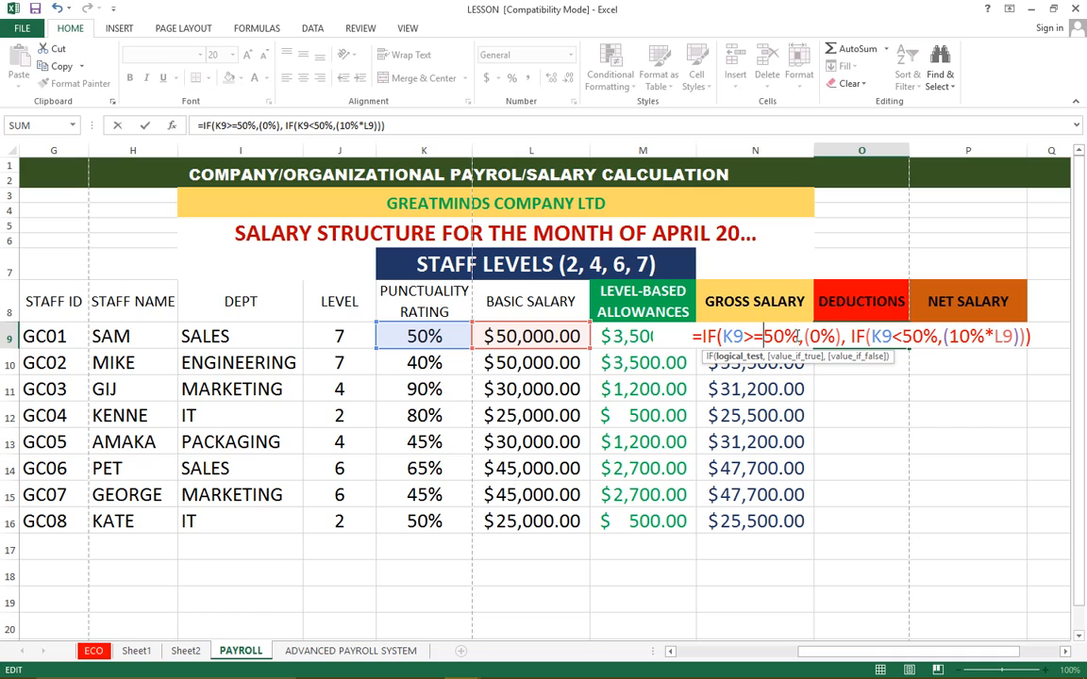
Review the 0% result, the K9<50% test and the 10%*L9 deduction, and commit the formula in O9
double_click(816, 337)
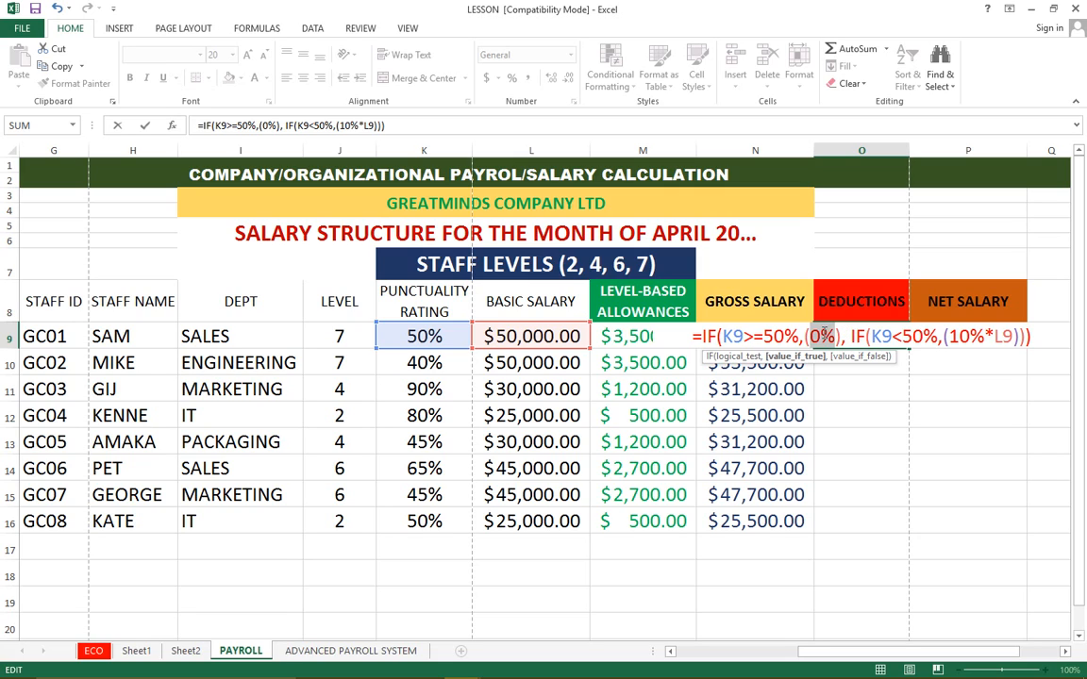
double_click(880, 335)
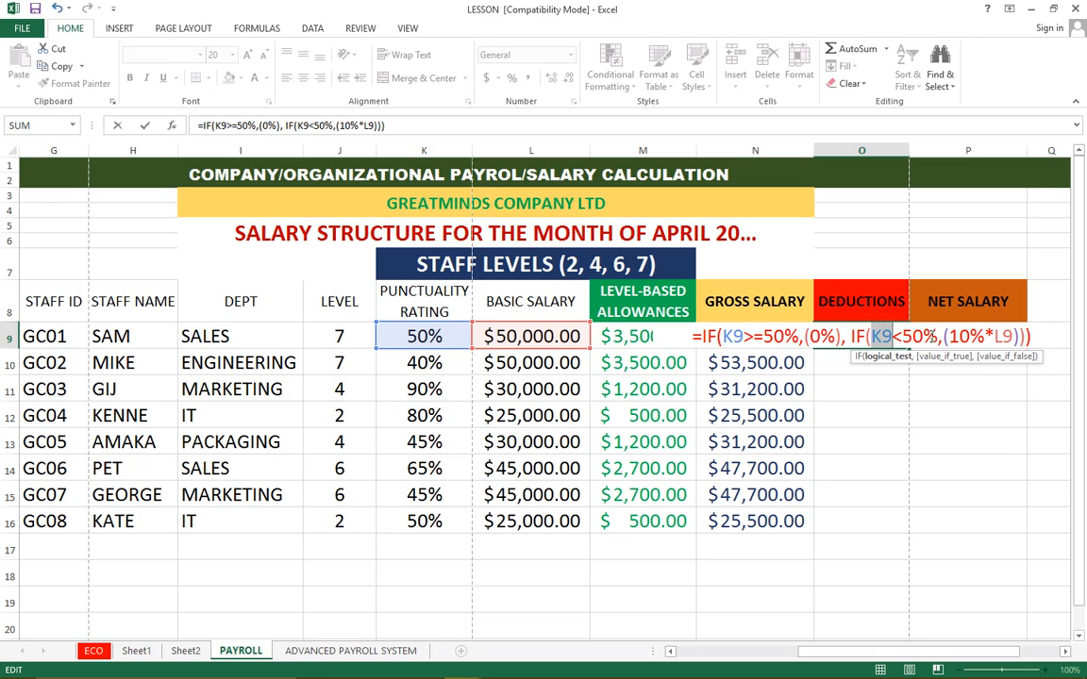
left_click(928, 337)
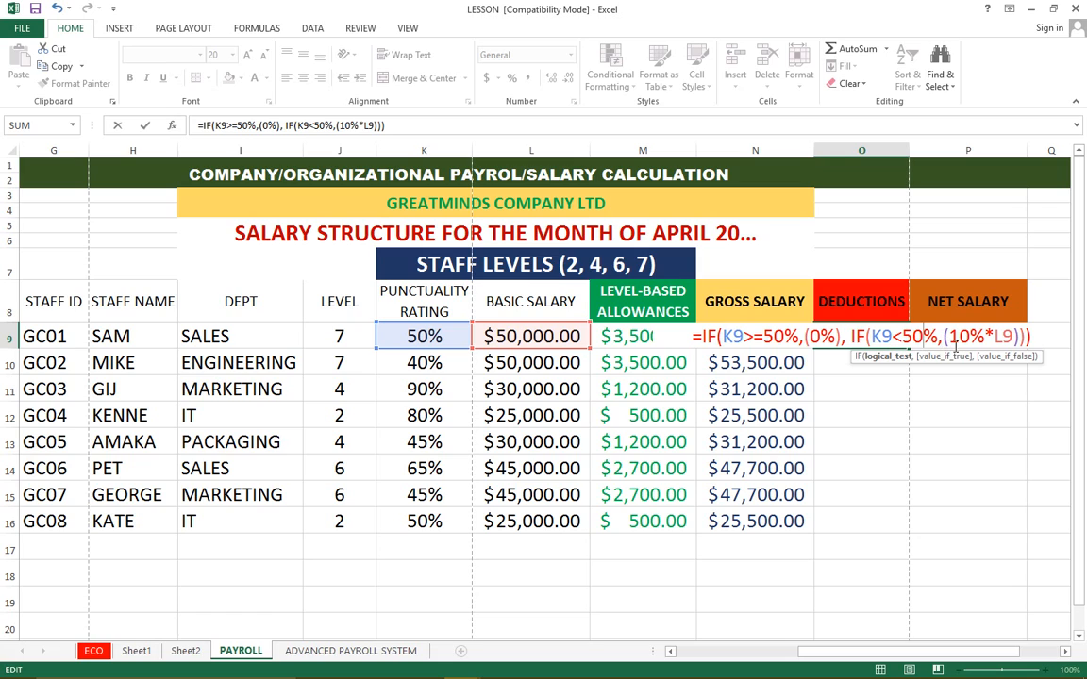
left_click_drag(950, 336, 1002, 337)
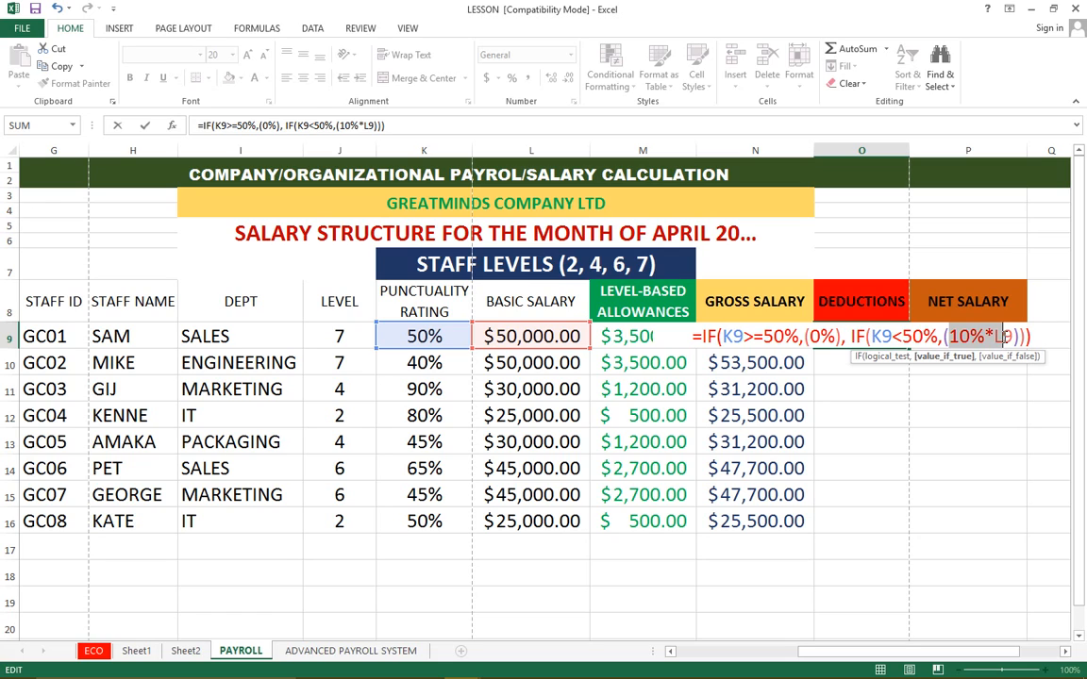
left_click(1005, 334)
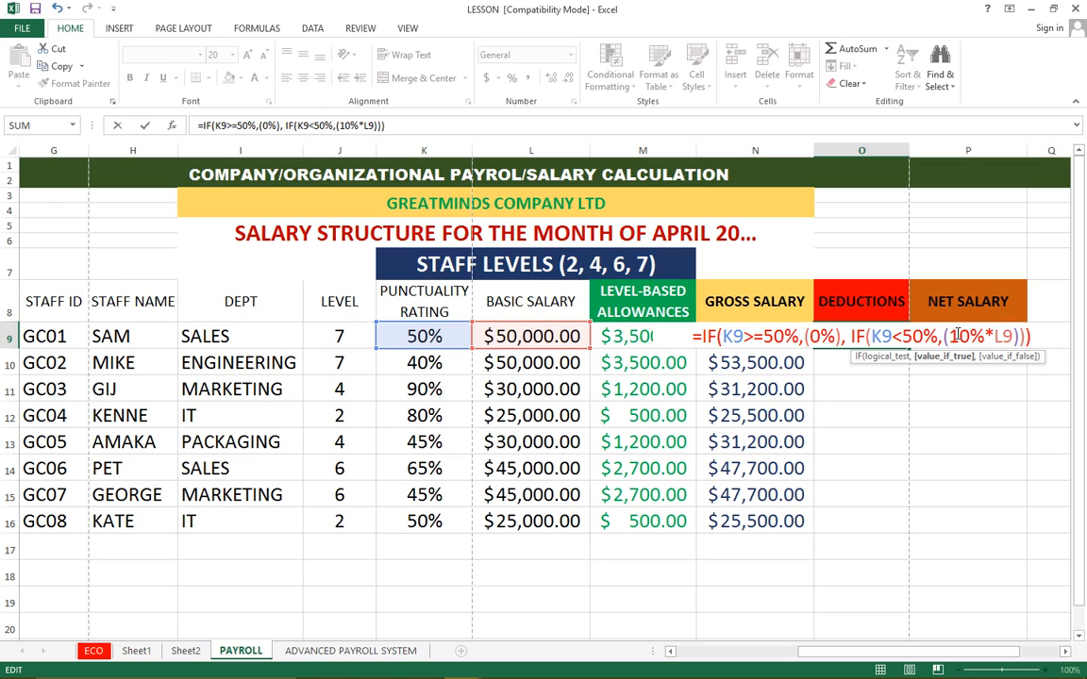
key("Return")
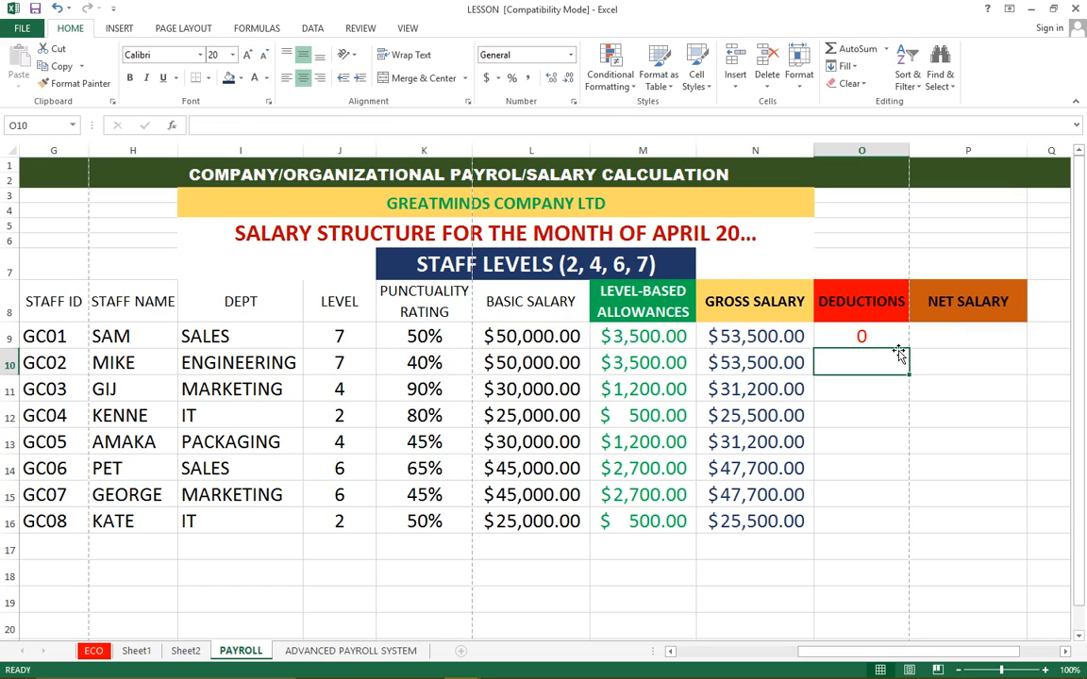
Check the O9 deduction against the punctuality rating in K9, and copy the formula down the deductions column to row 16
left_click(864, 336)
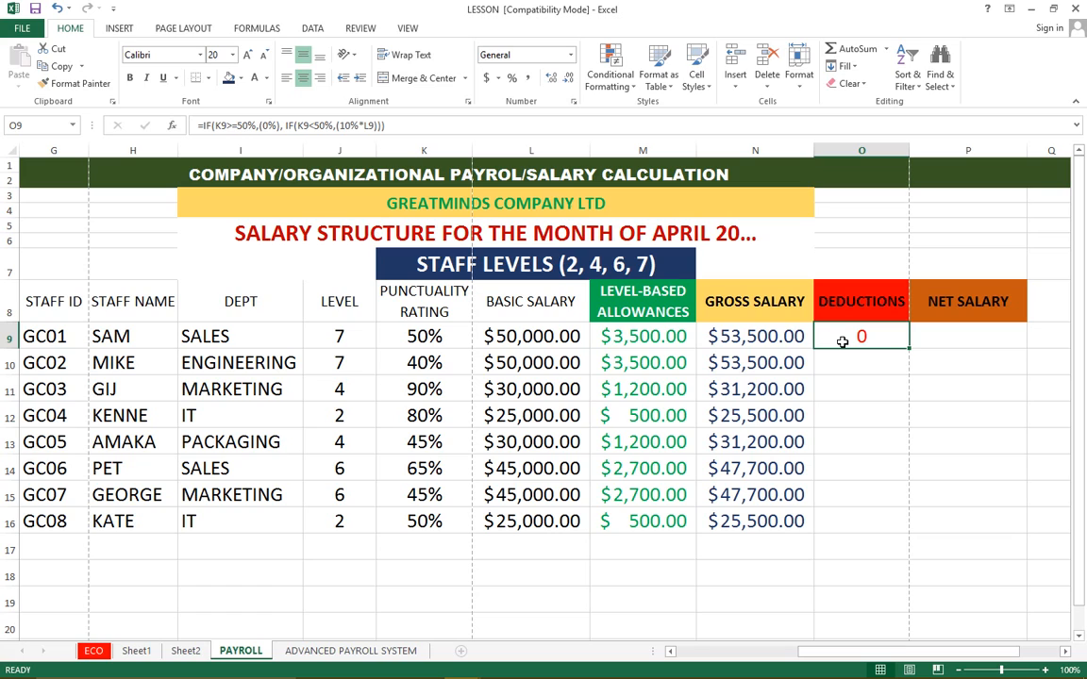
left_click_drag(415, 287, 434, 349)
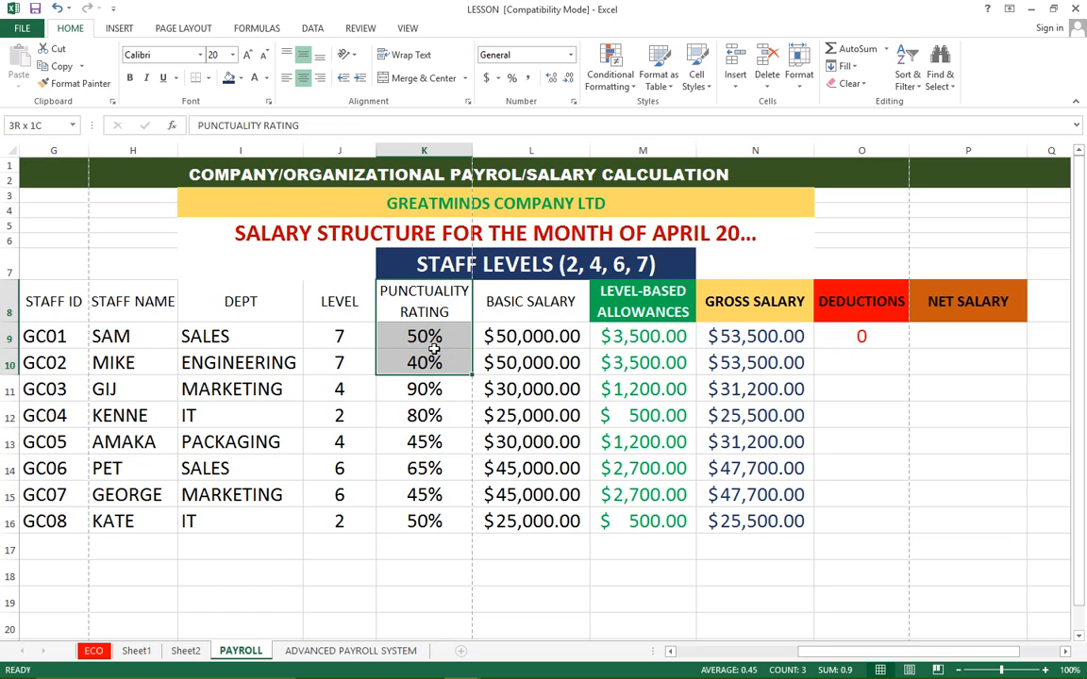
left_click(436, 337)
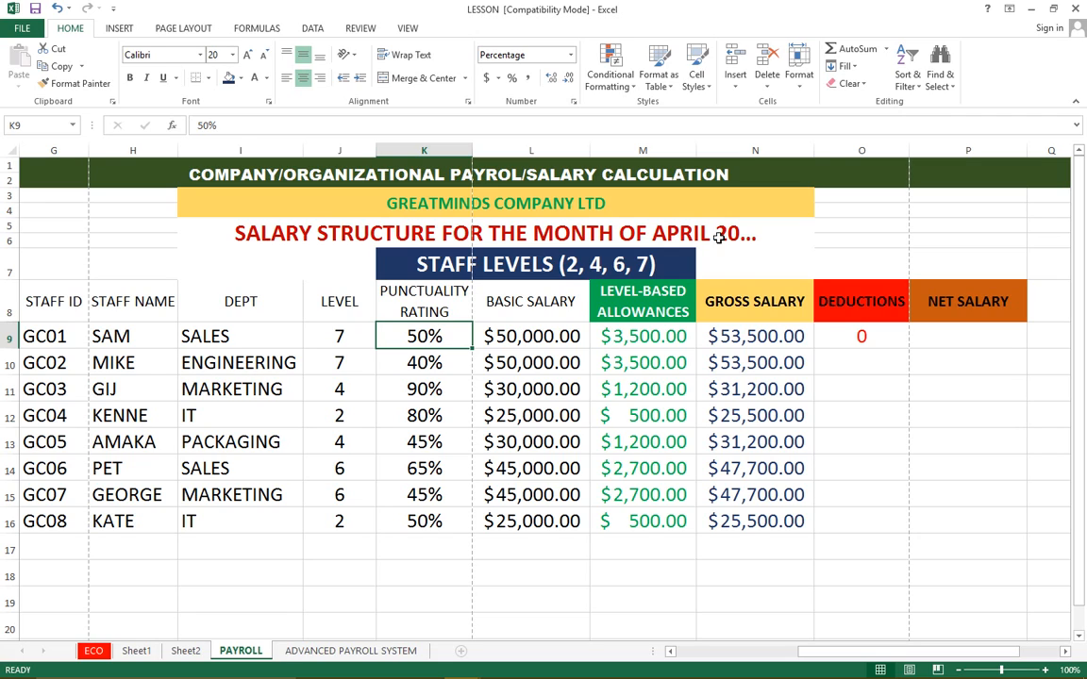
left_click(861, 337)
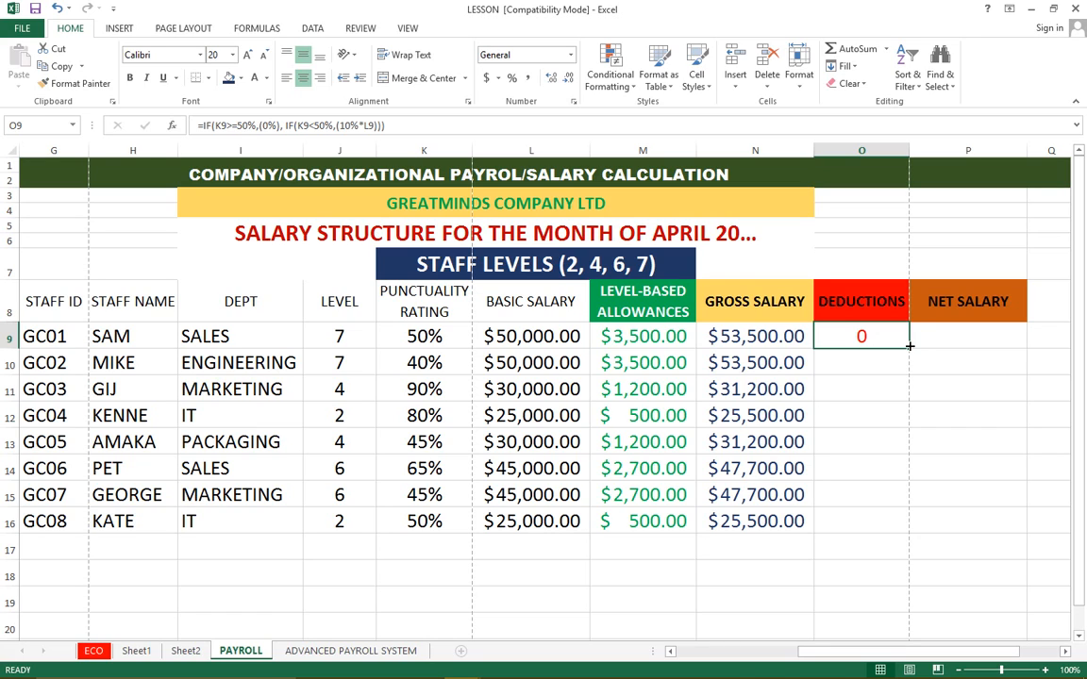
double_click(909, 346)
Compare the row 10 deduction and its copied formula with that employee's punctuality rating in K10
left_click(863, 362)
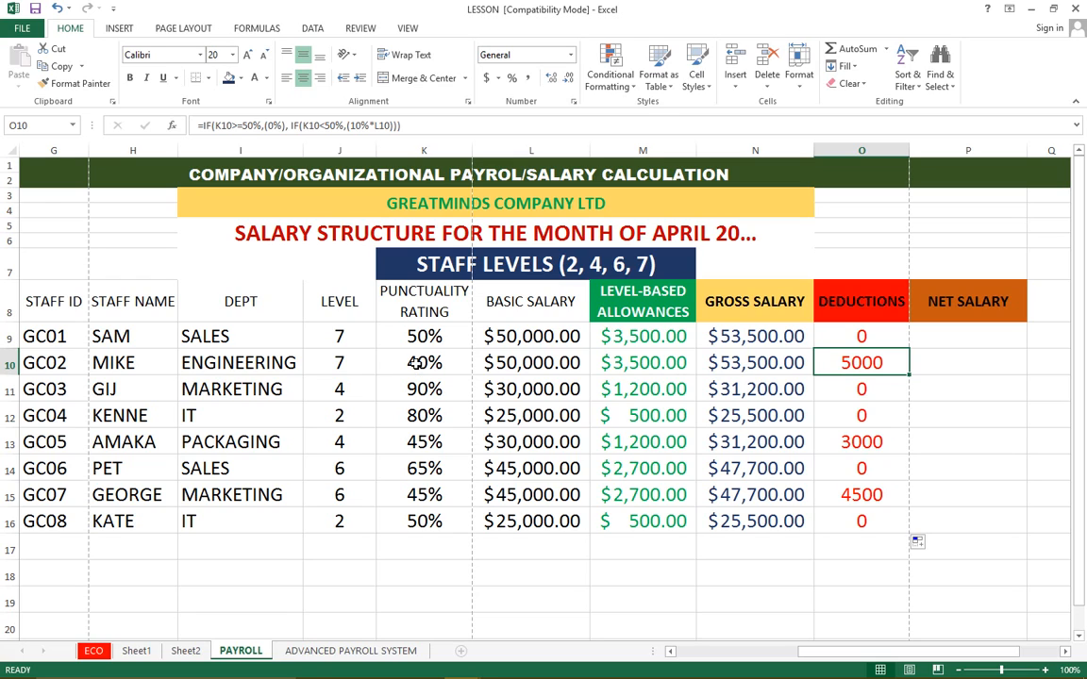
left_click(106, 362)
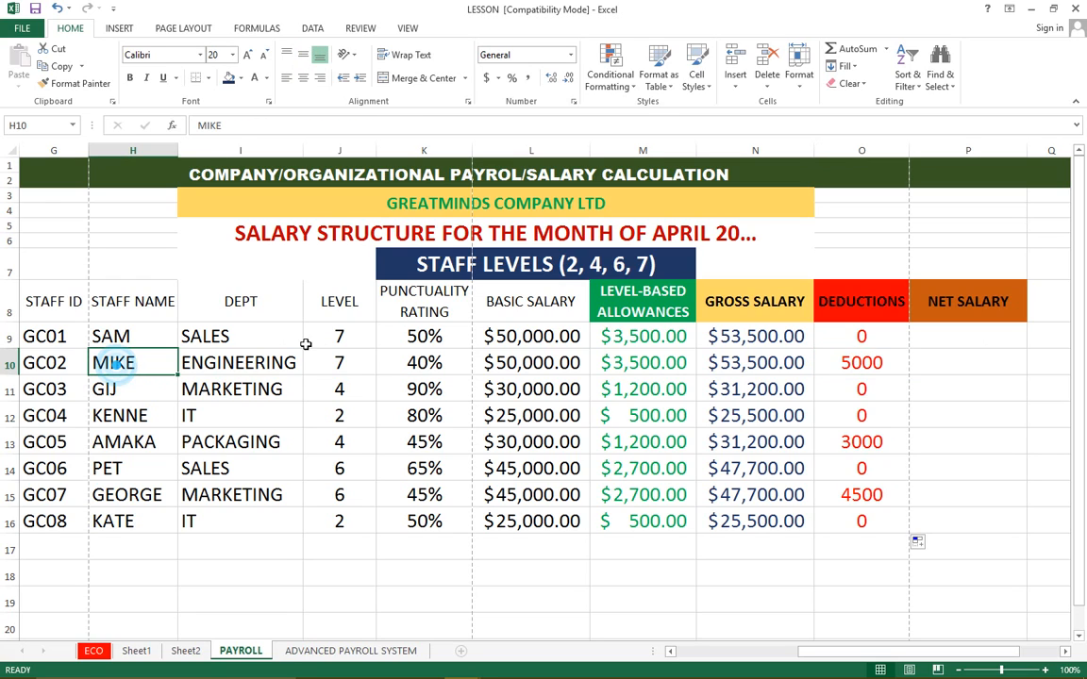
left_click(420, 362)
type("40")
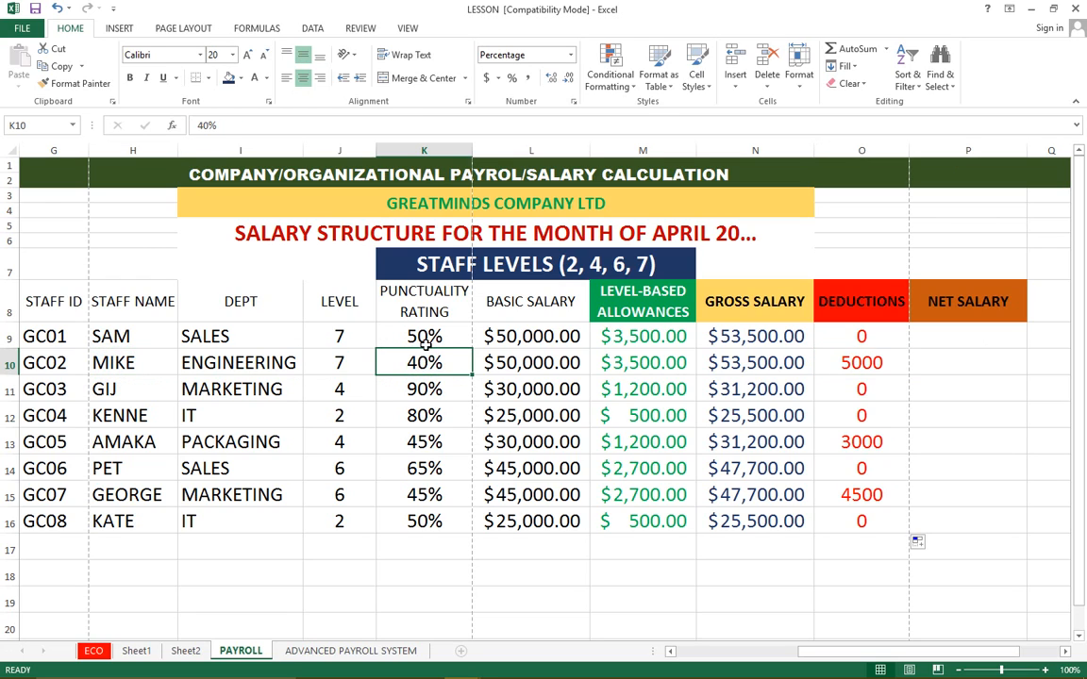
Check the row 10 deduction in O10 against that employee's basic salary in L10
key("ctrl+Return")
left_click(861, 364)
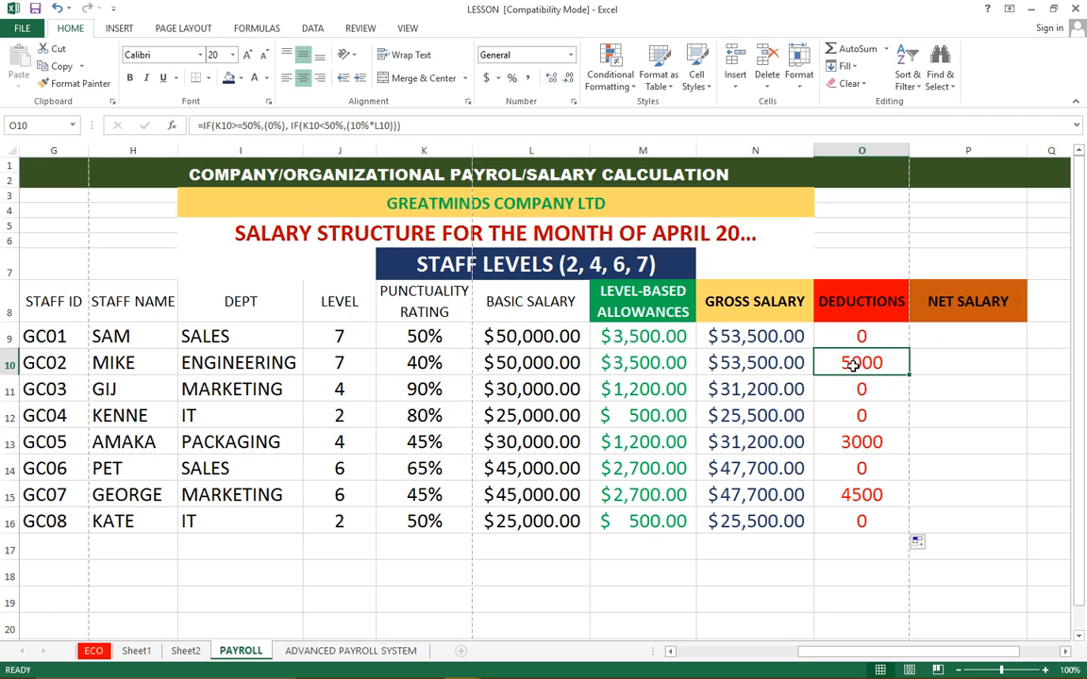
left_click(534, 363)
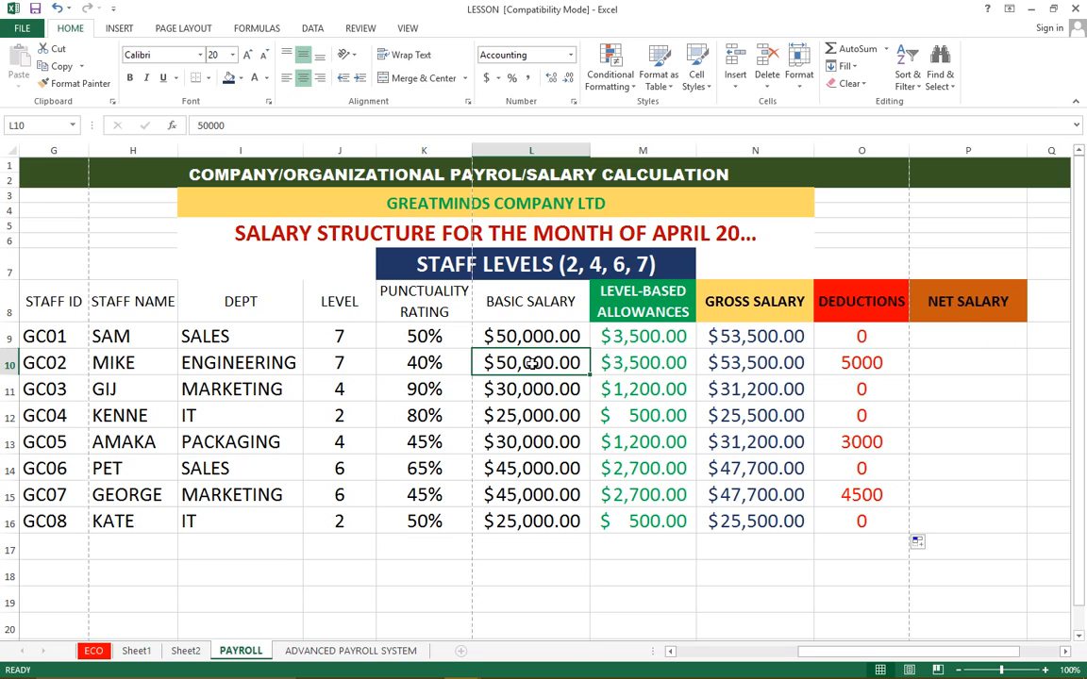
left_click(533, 363)
Compare the deductions in O11 and O12 with the punctuality ratings in K11:K12
left_click(861, 391)
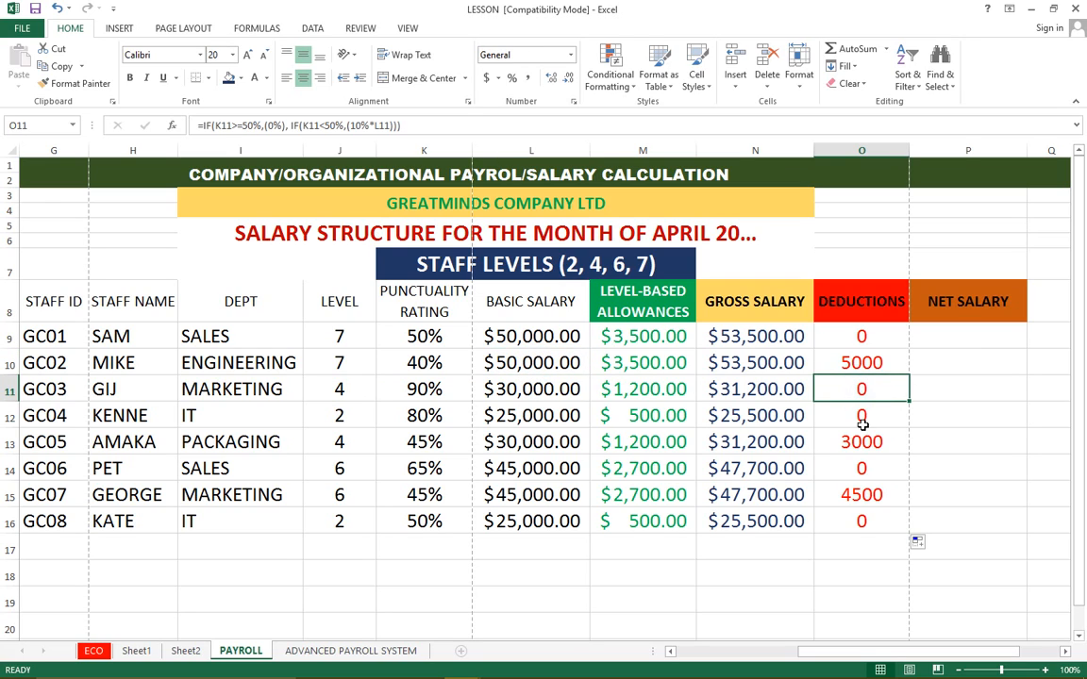
left_click(861, 422)
left_click(857, 395)
left_click_drag(427, 387, 430, 418)
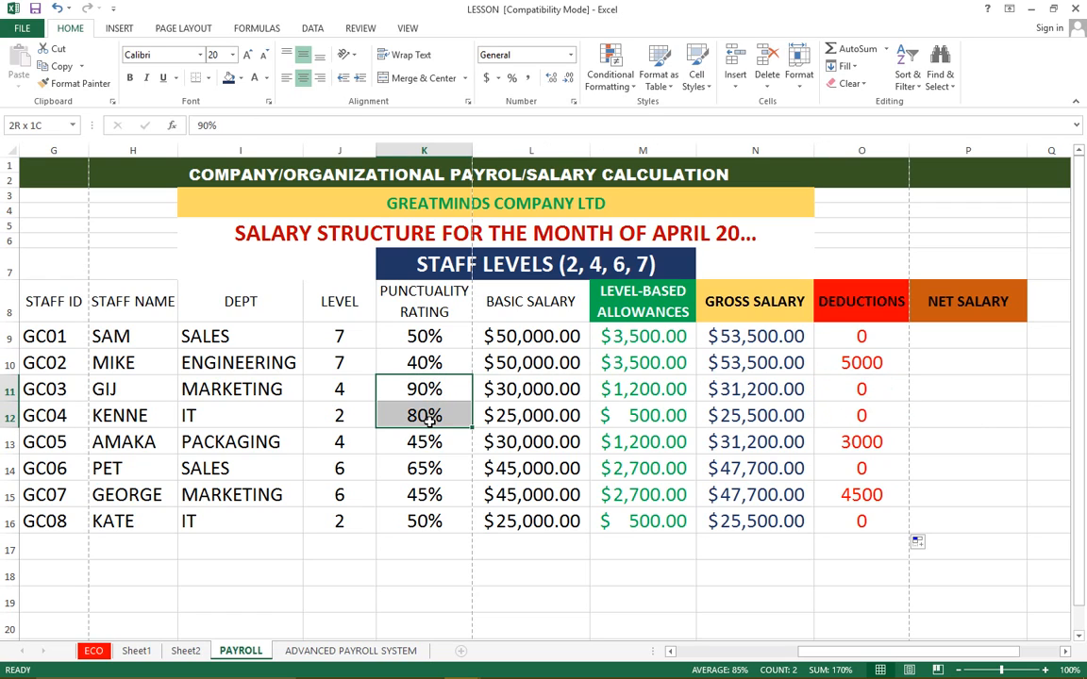
Compare the O13 deduction with the punctuality rating in K13, and check the copied formula in O14
left_click(860, 441)
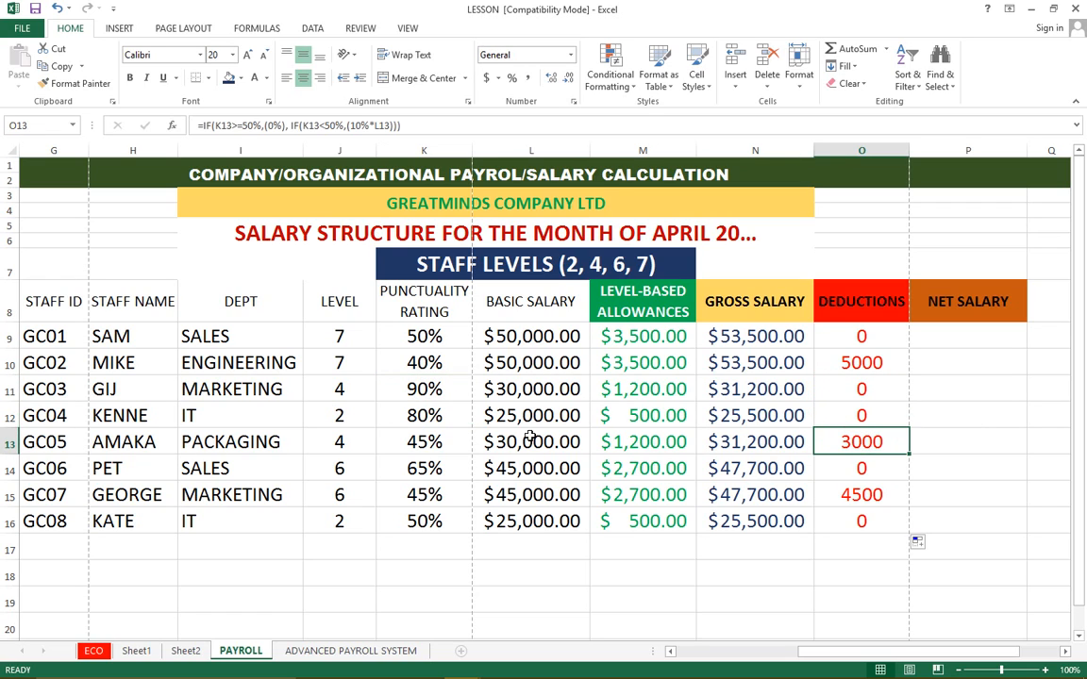
left_click(424, 442)
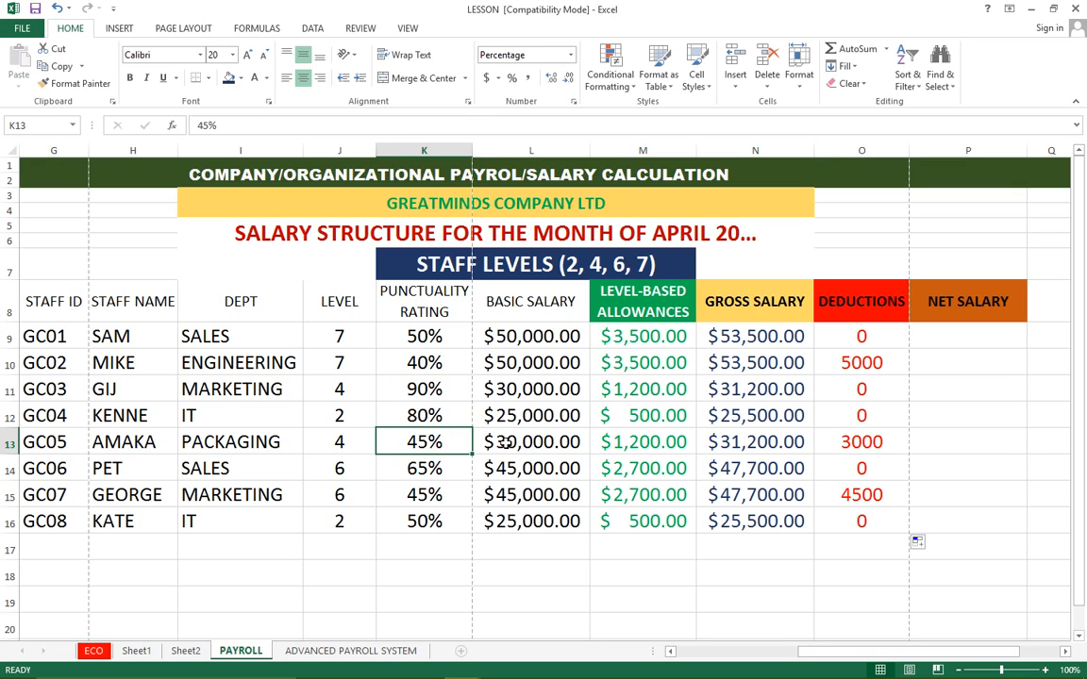
left_click(860, 443)
left_click(858, 469)
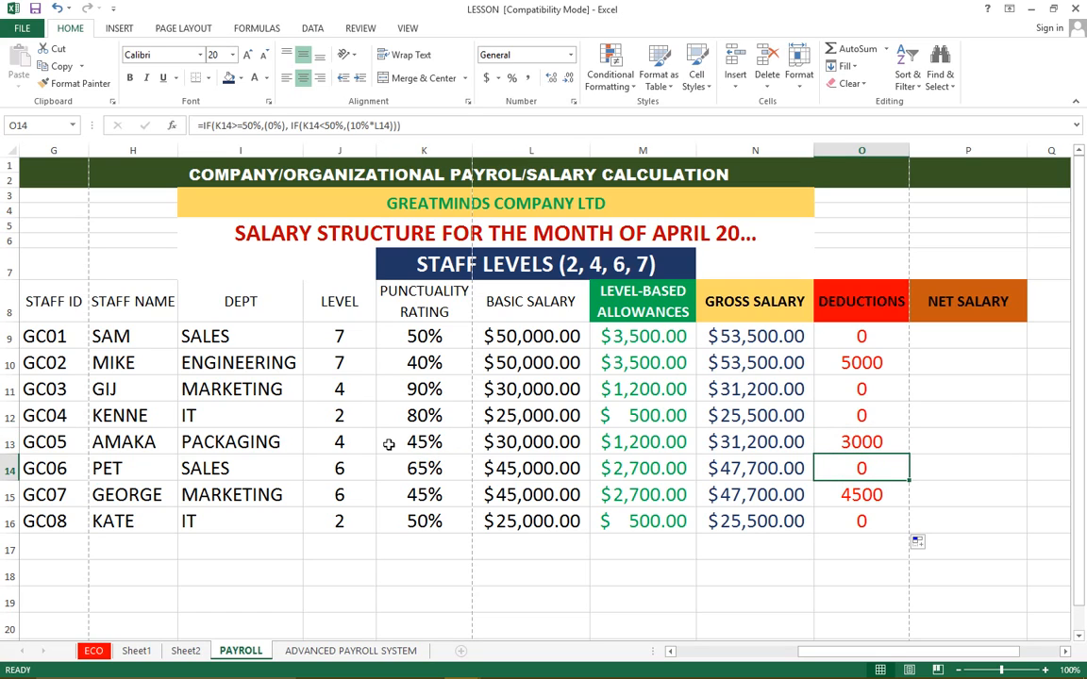
Check the row 15 deduction against its punctuality rating and basic salary, and the row 16 deduction against its rating
left_click(415, 498)
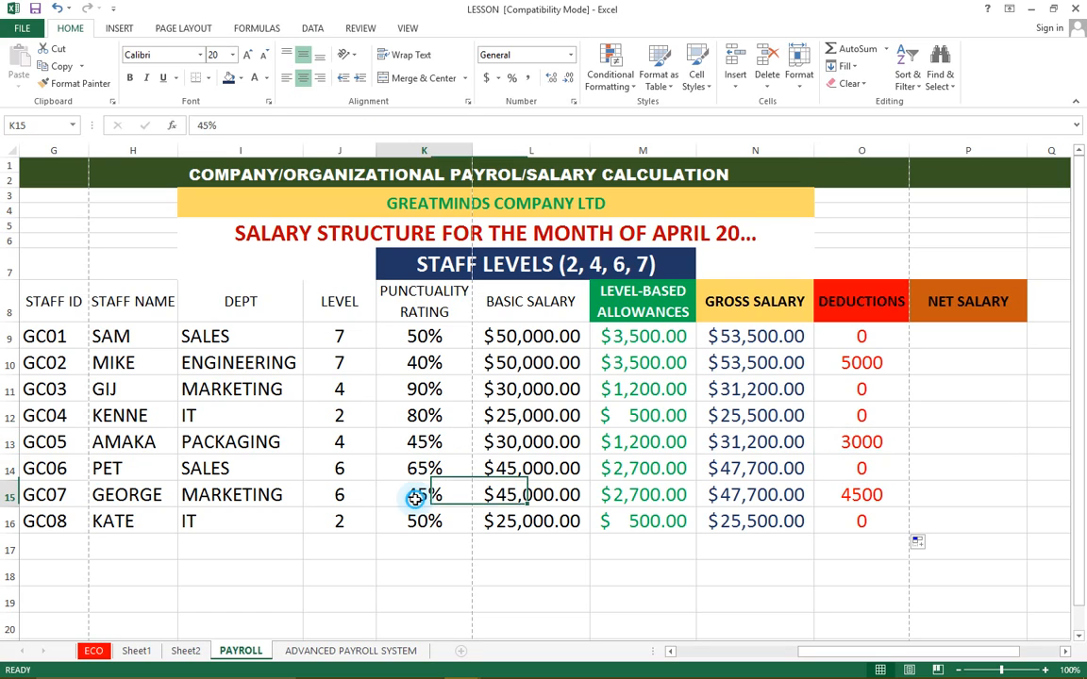
left_click(844, 496)
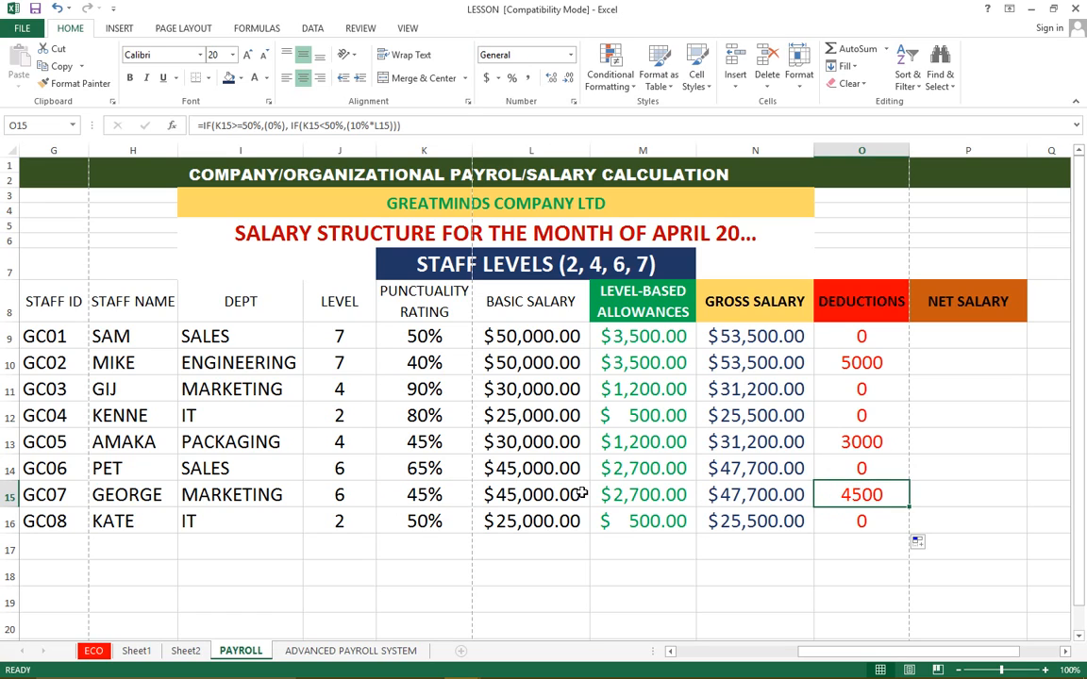
left_click(511, 494)
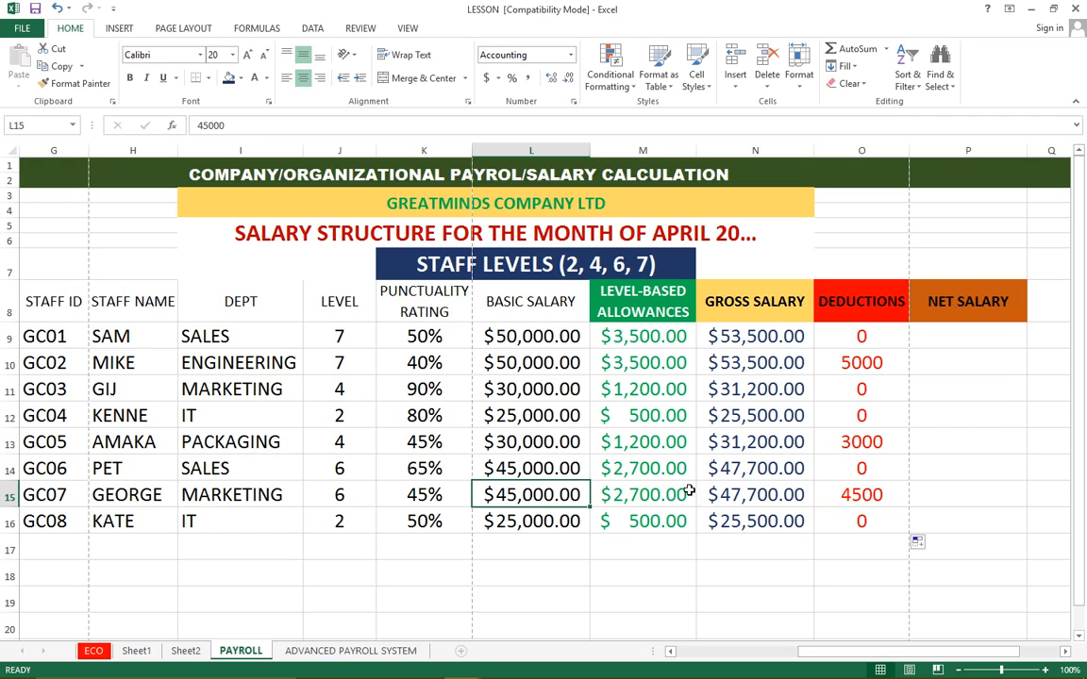
left_click(425, 521)
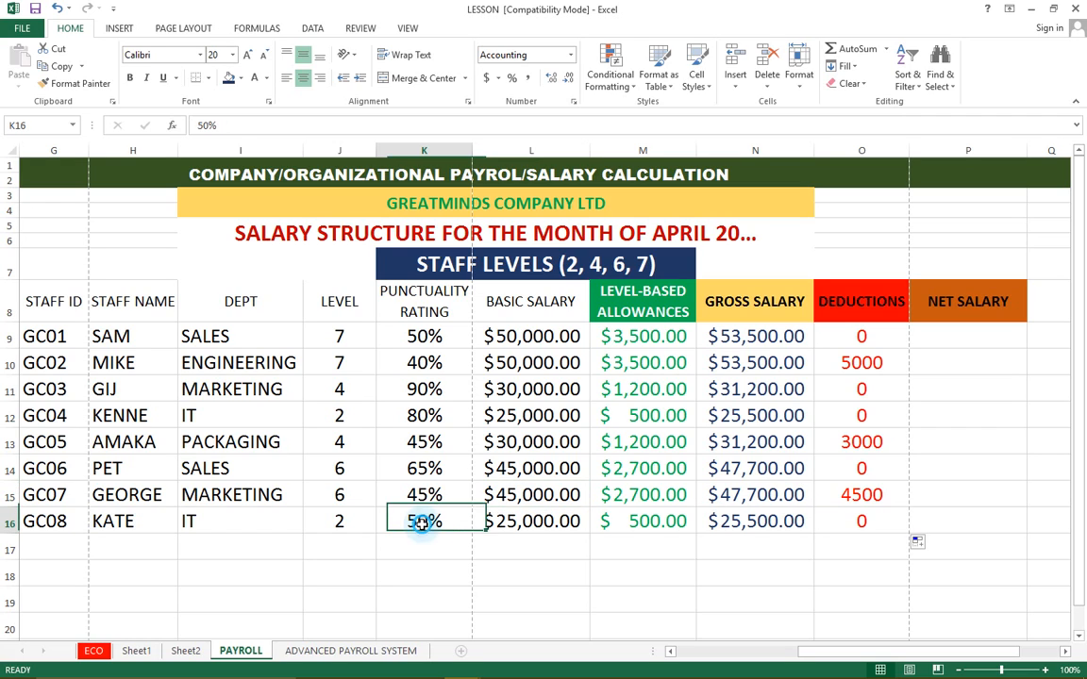
left_click(863, 520)
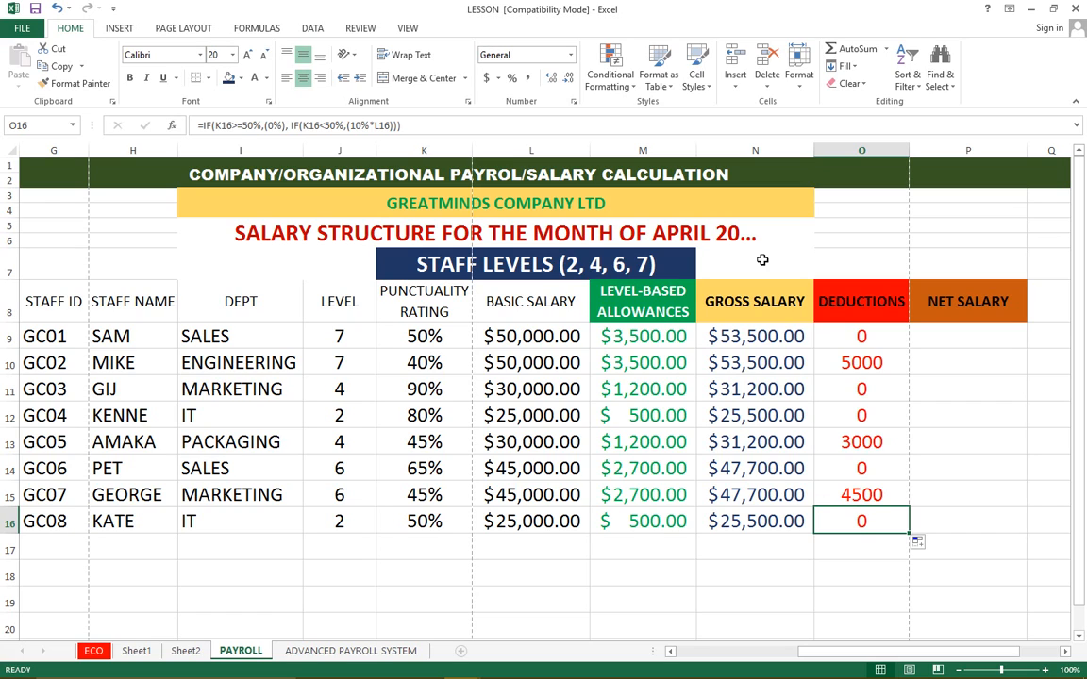
Review the row 9 formulas for level-based allowances, gross salary and deductions, ending at the Net Salary heading
left_click(645, 313)
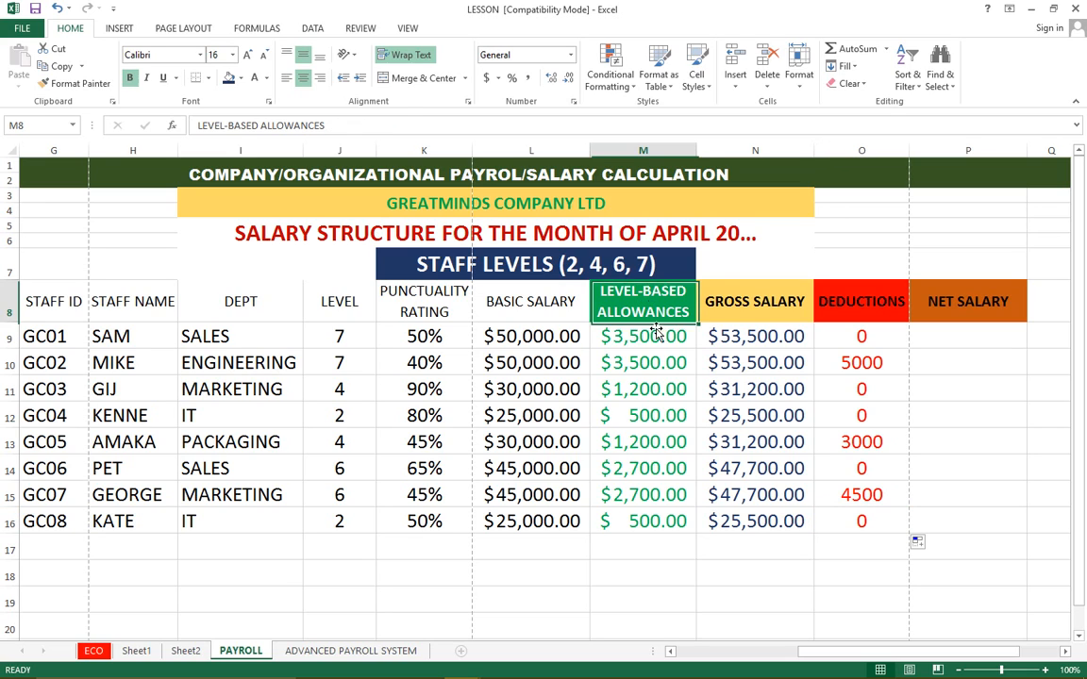
left_click(646, 335)
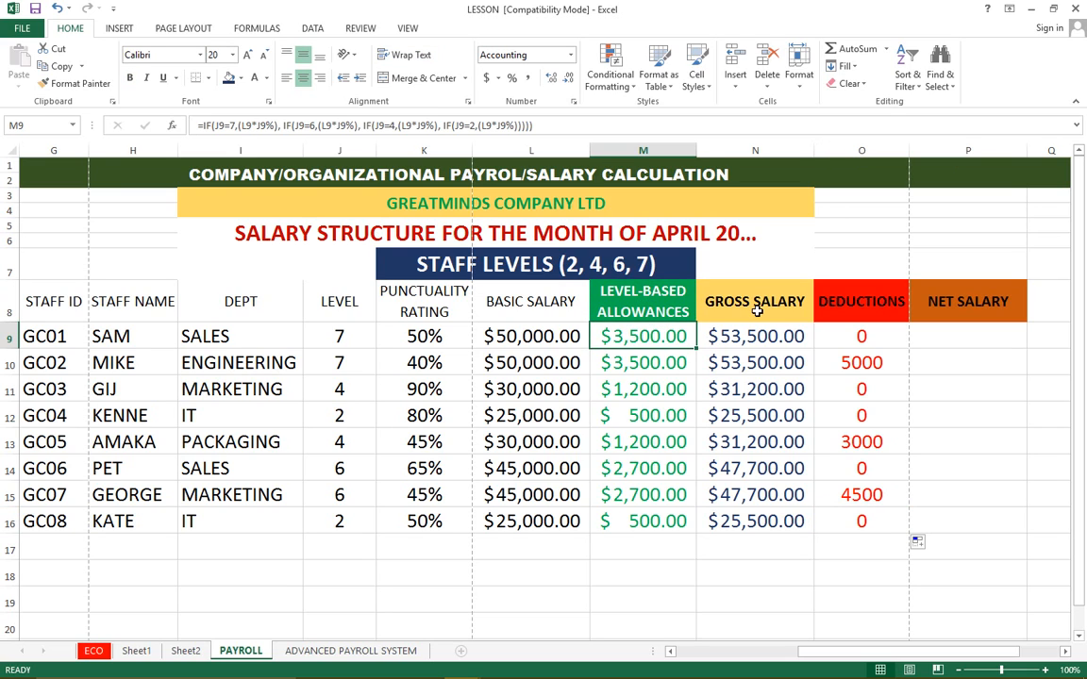
left_click(722, 304)
left_click(754, 338)
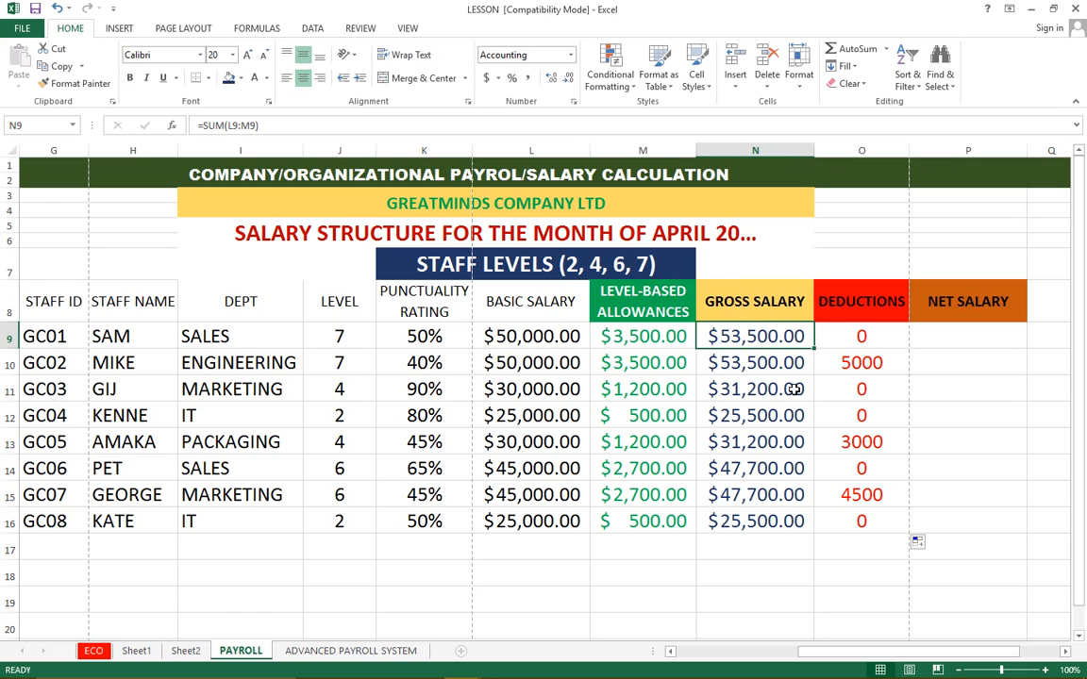
left_click(861, 340)
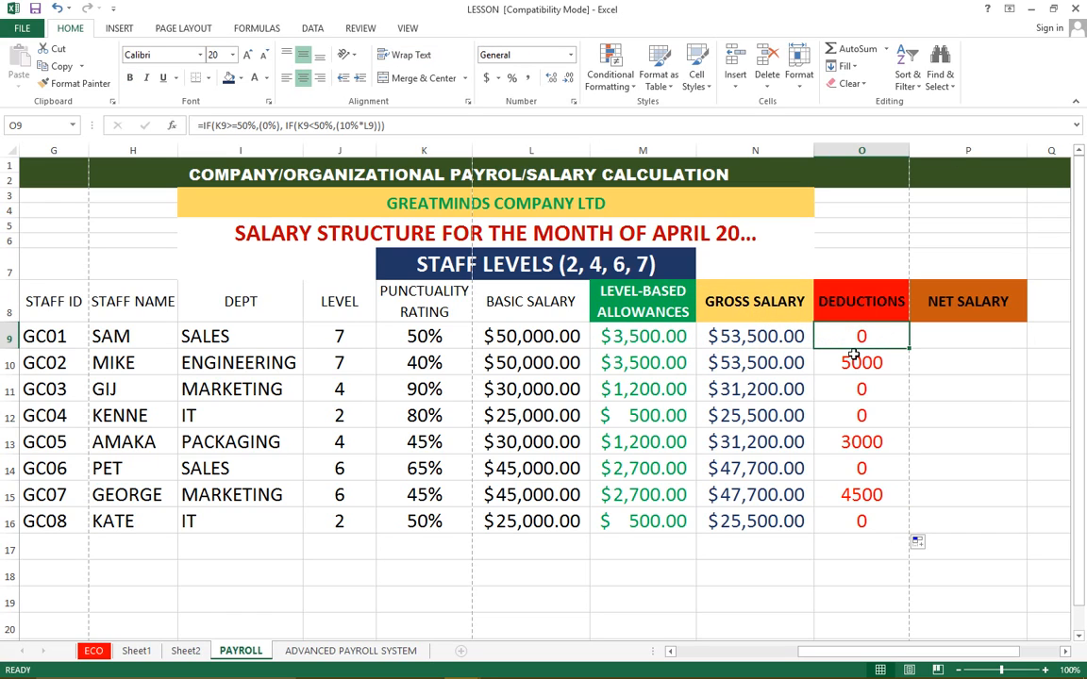
left_click(943, 302)
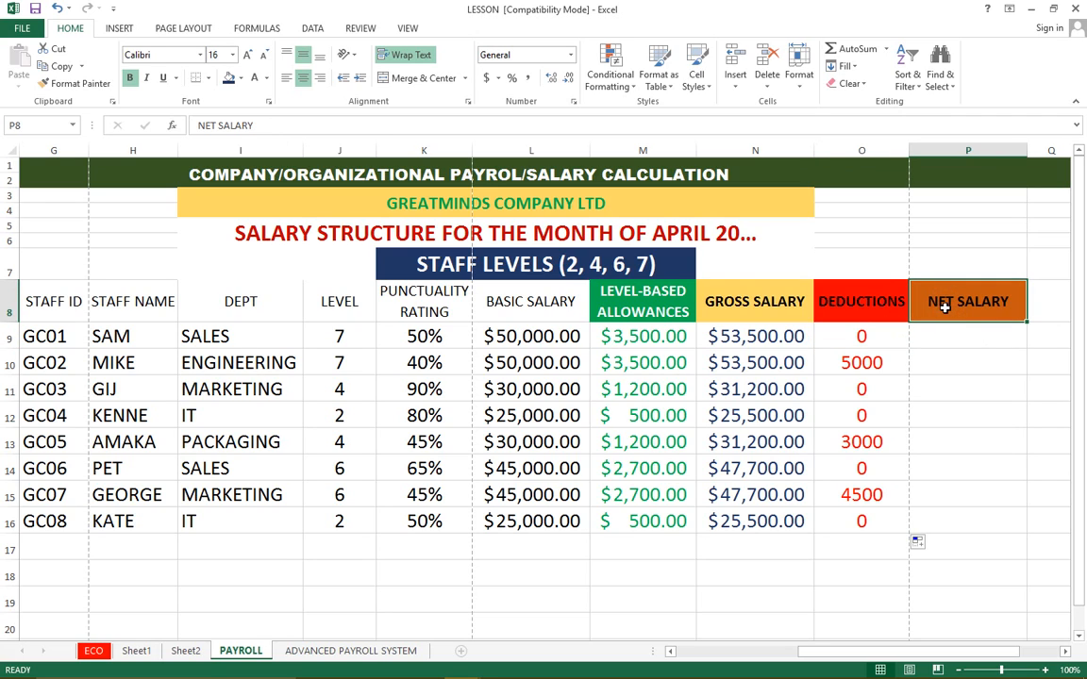